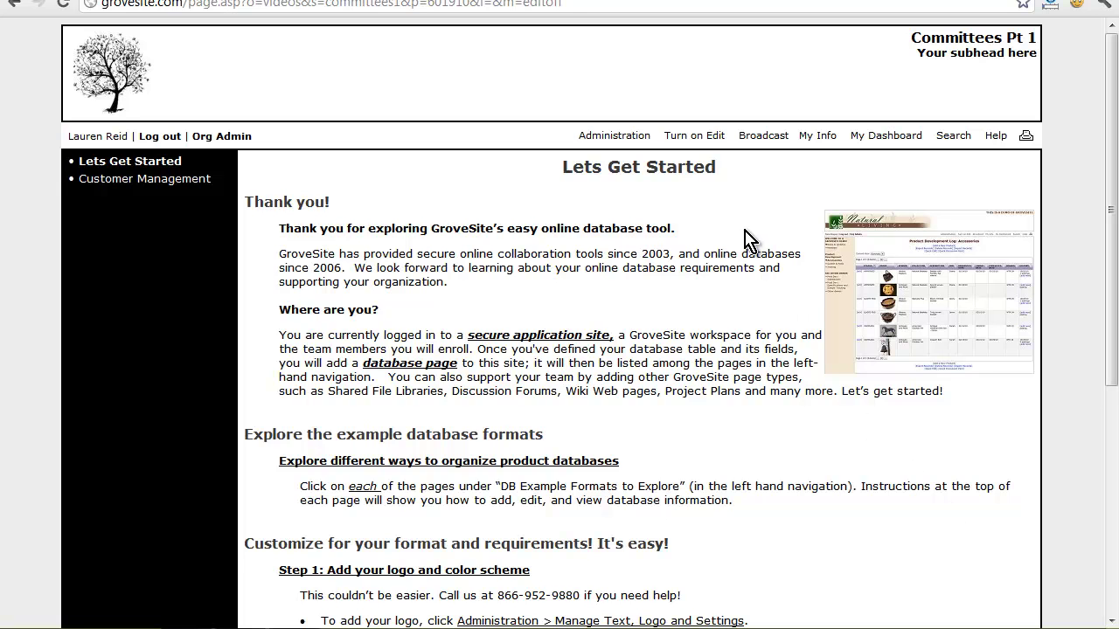
Step: Turn on editing for the site and delete the Customer Management and Lets Get Started pages
click(689, 140)
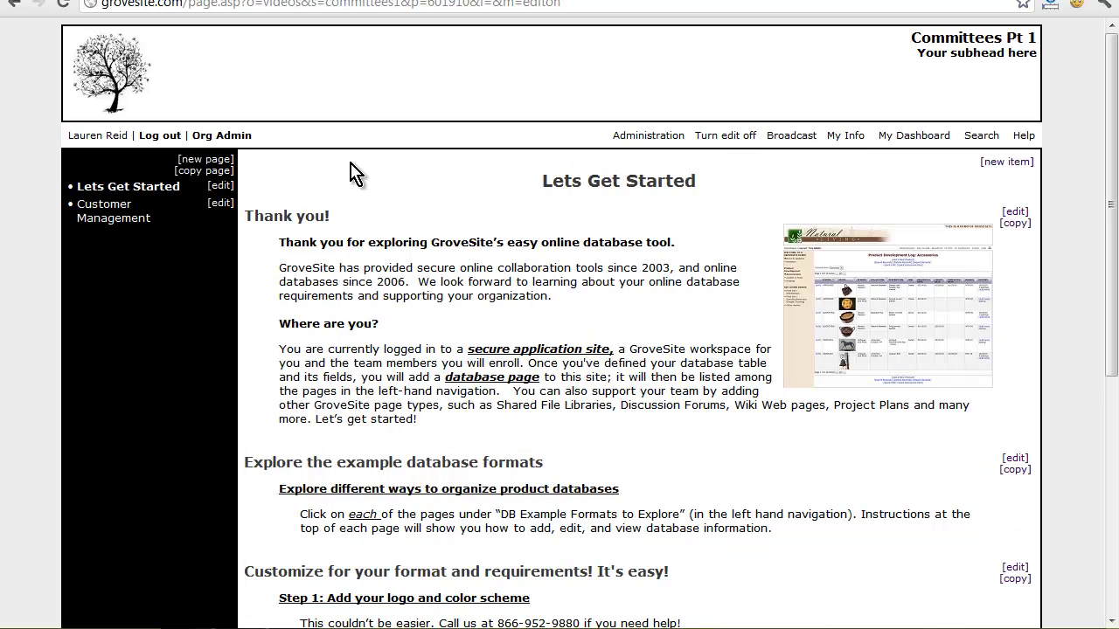
click(220, 203)
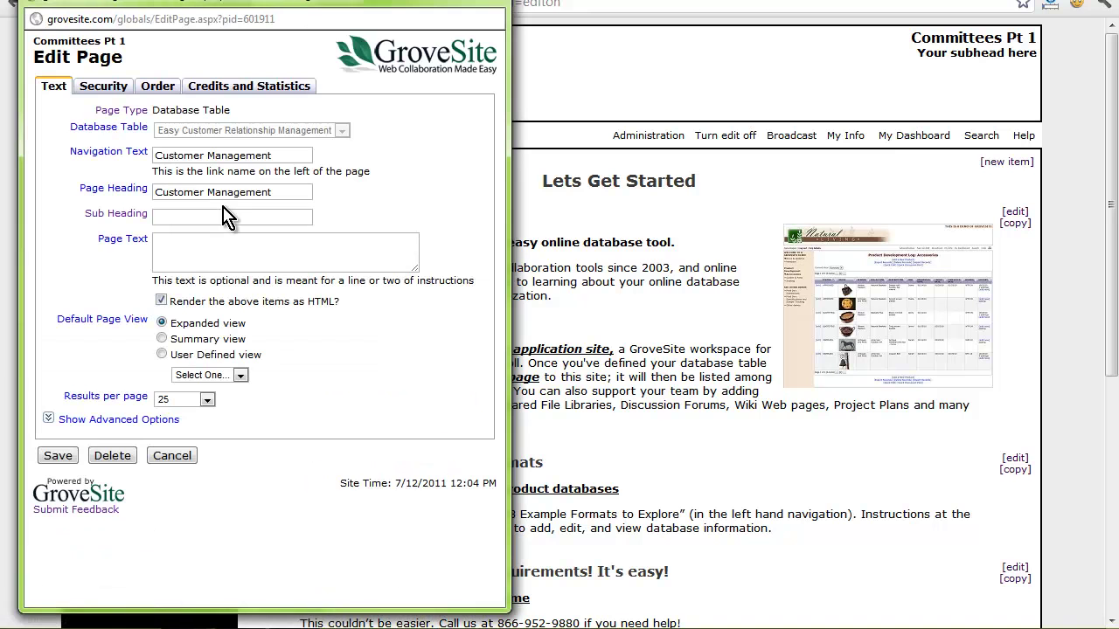
click(112, 456)
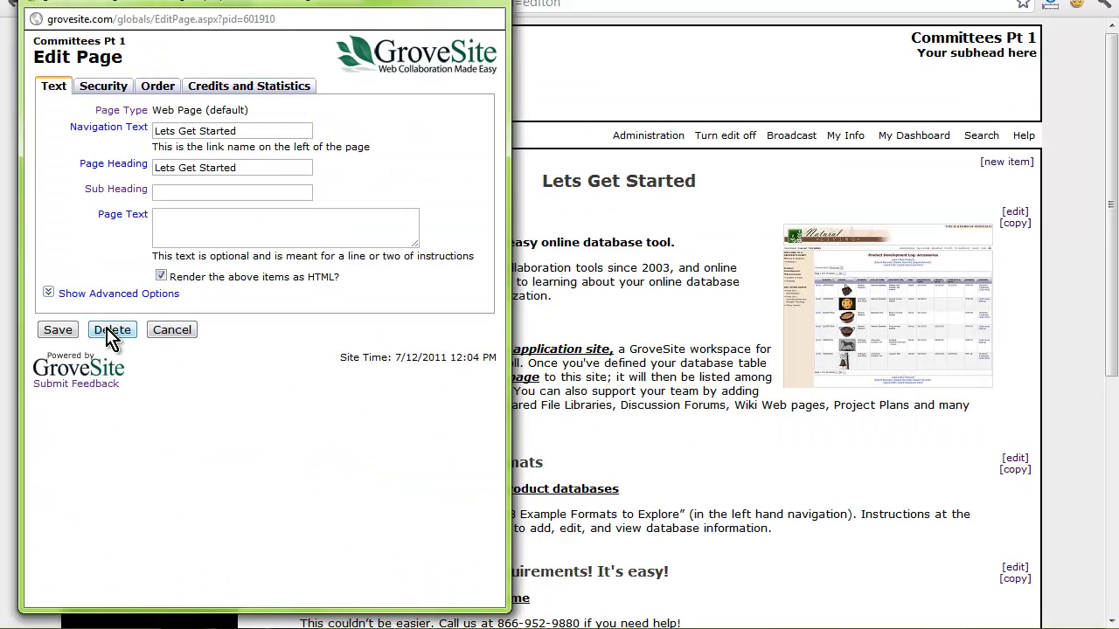
click(111, 330)
click(223, 388)
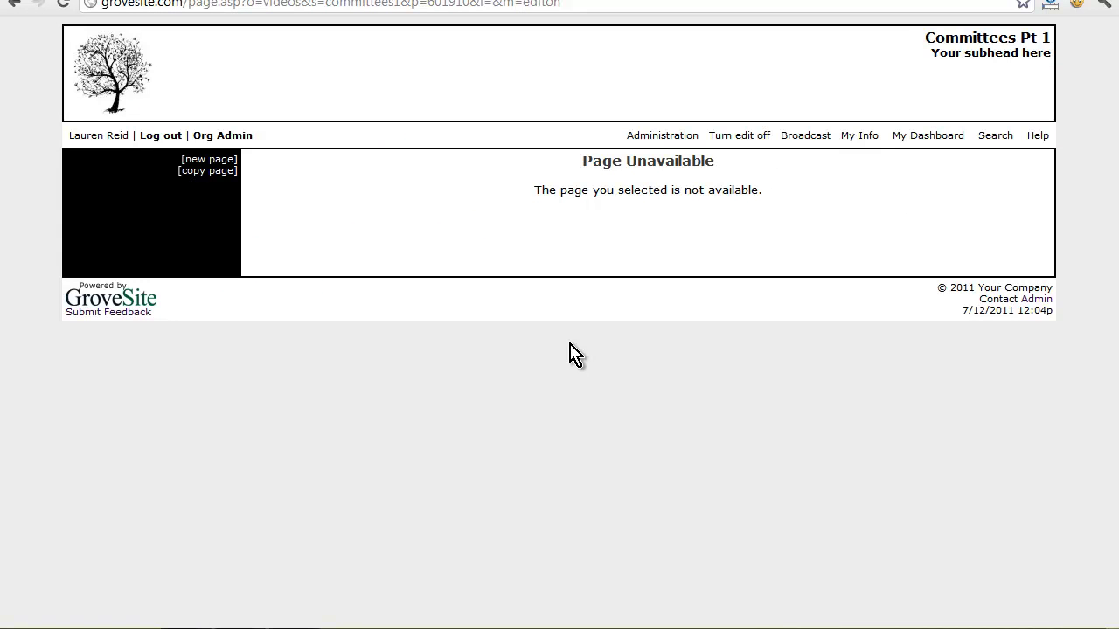
Step: Start a Discussion page named "News and Announcements" with page text inviting members to stay updated and post any updates as necessary
click(210, 162)
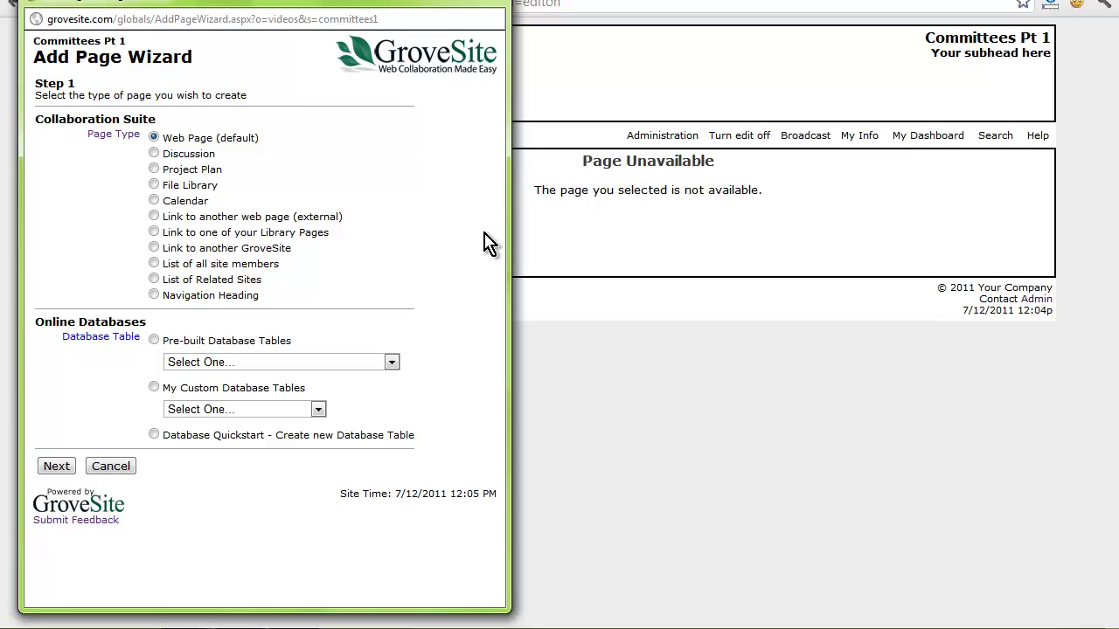
click(193, 157)
click(56, 466)
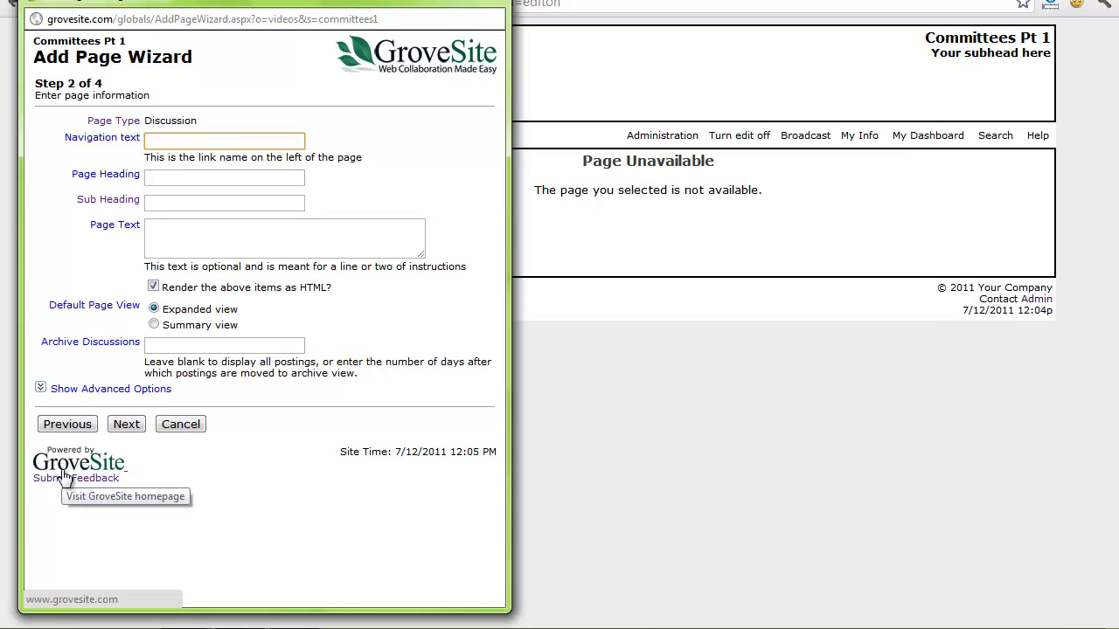
text(News and Announcements)
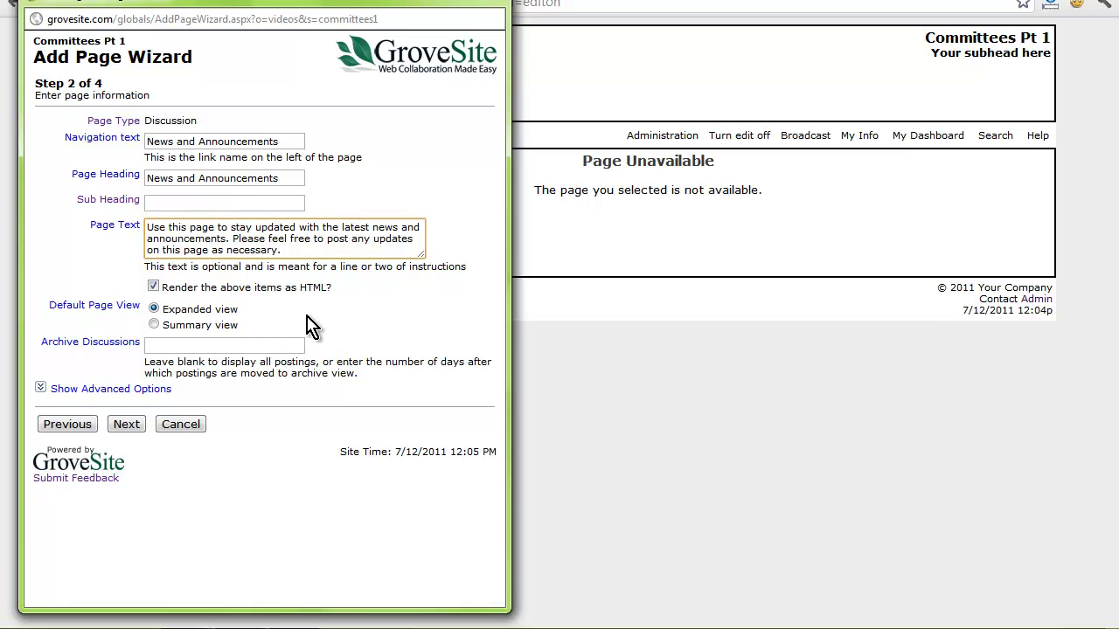
click(132, 428)
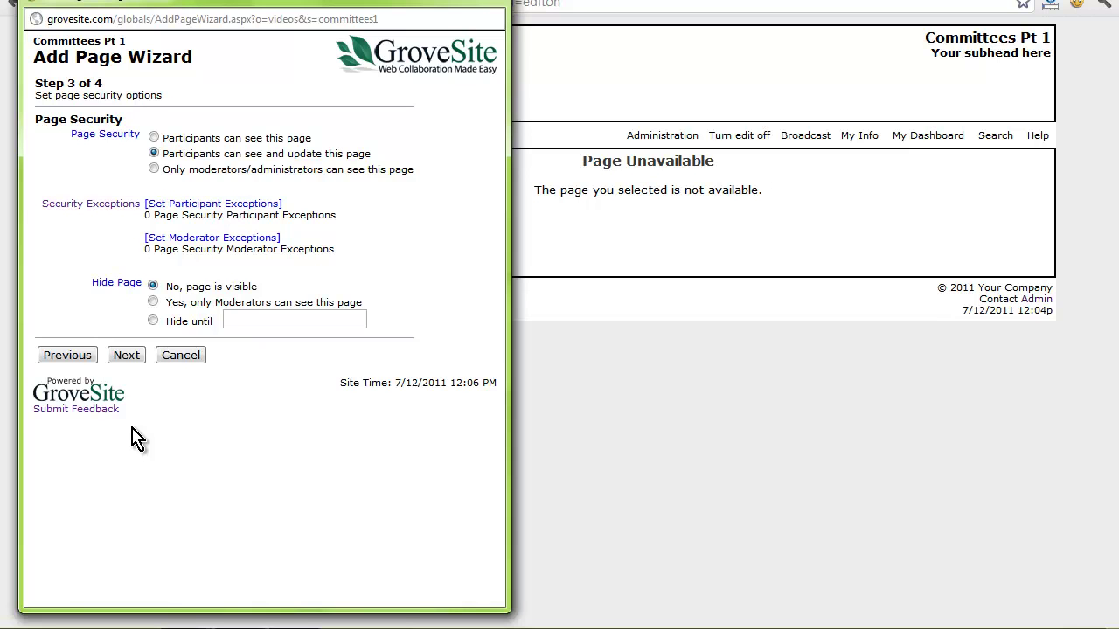
Step: Let participants see and update the News and Announcements page, and create it at the top of navigation
click(308, 155)
click(127, 356)
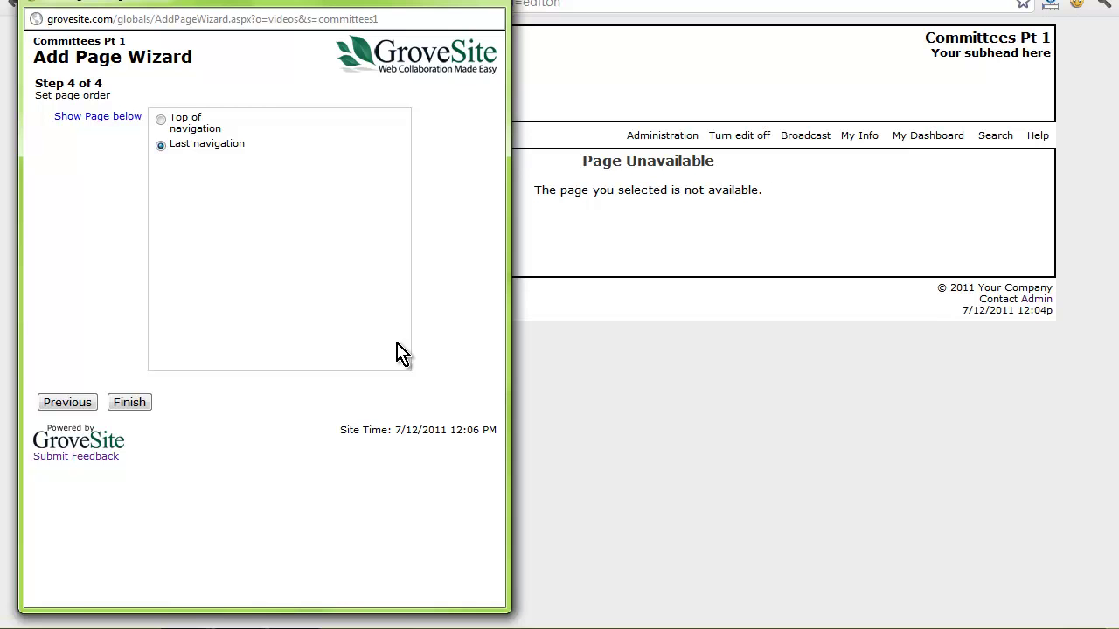
click(163, 122)
click(129, 404)
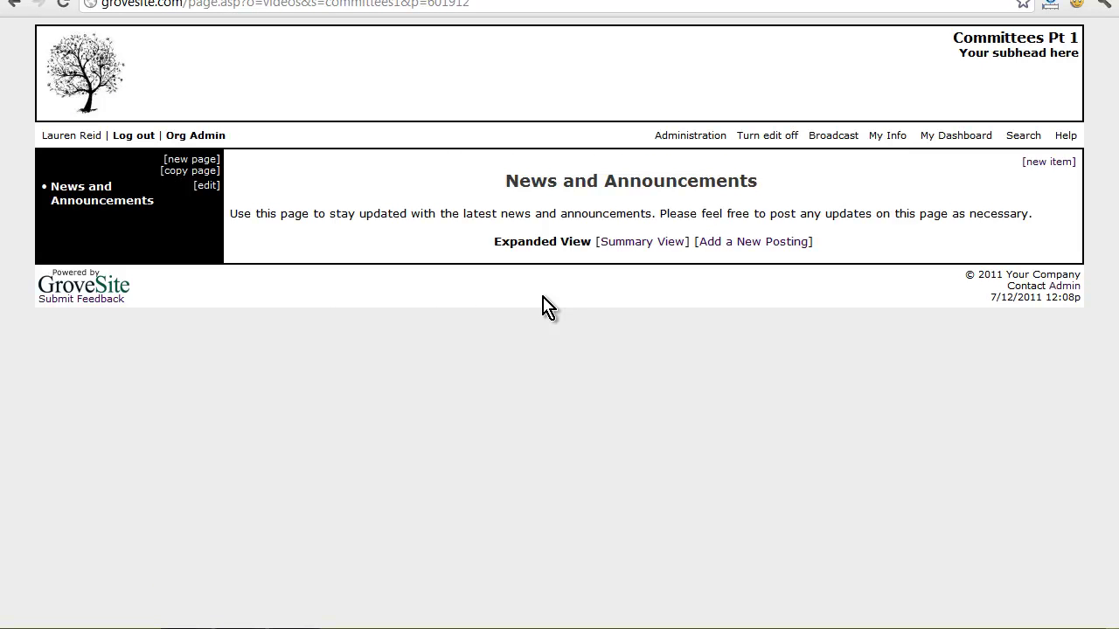
Step: Add a page listing all site members, named "Site Members", with the default view, security and order
click(196, 159)
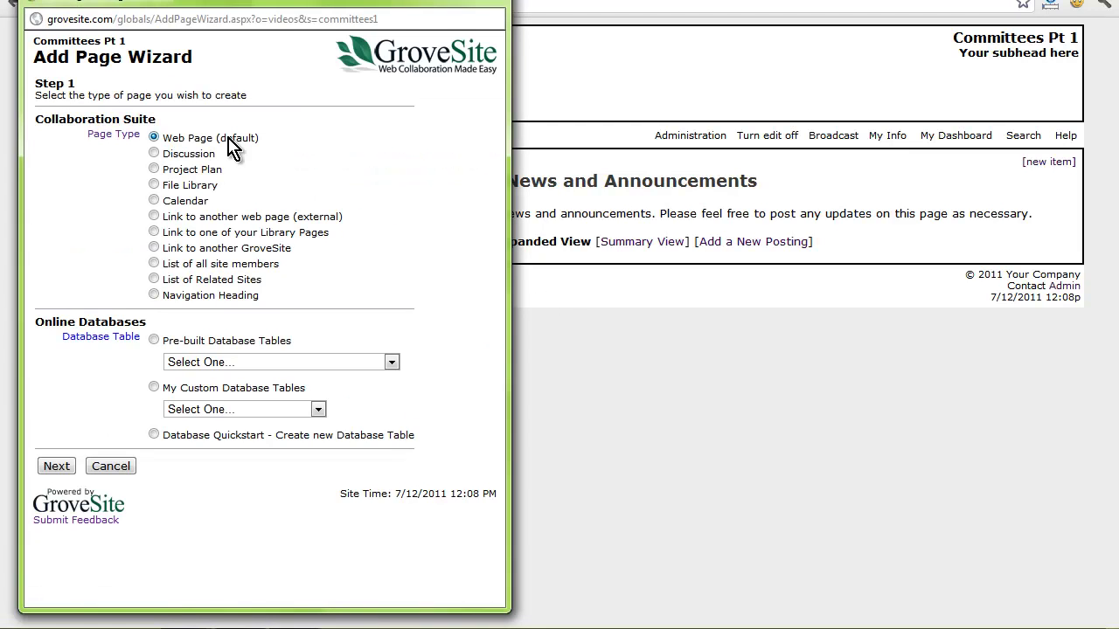
click(215, 271)
click(56, 466)
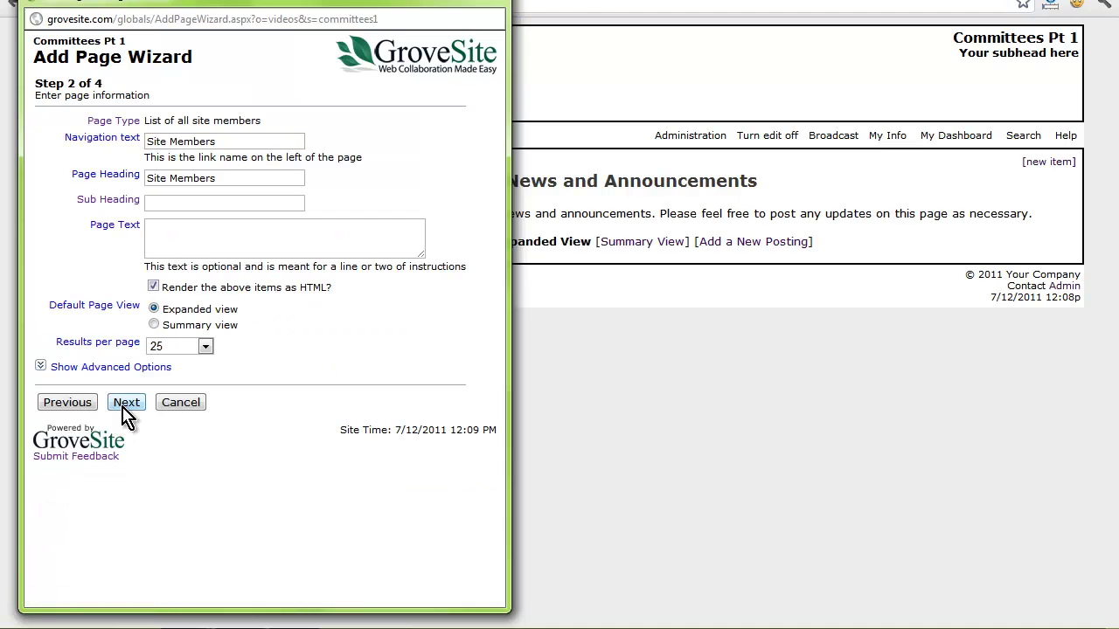
click(127, 405)
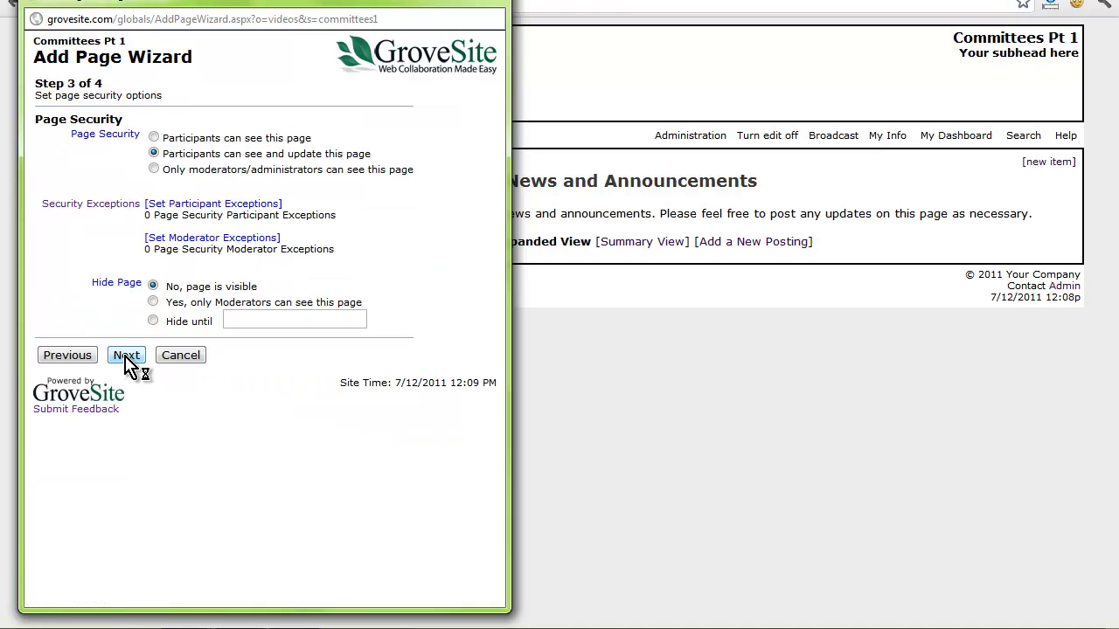
click(130, 405)
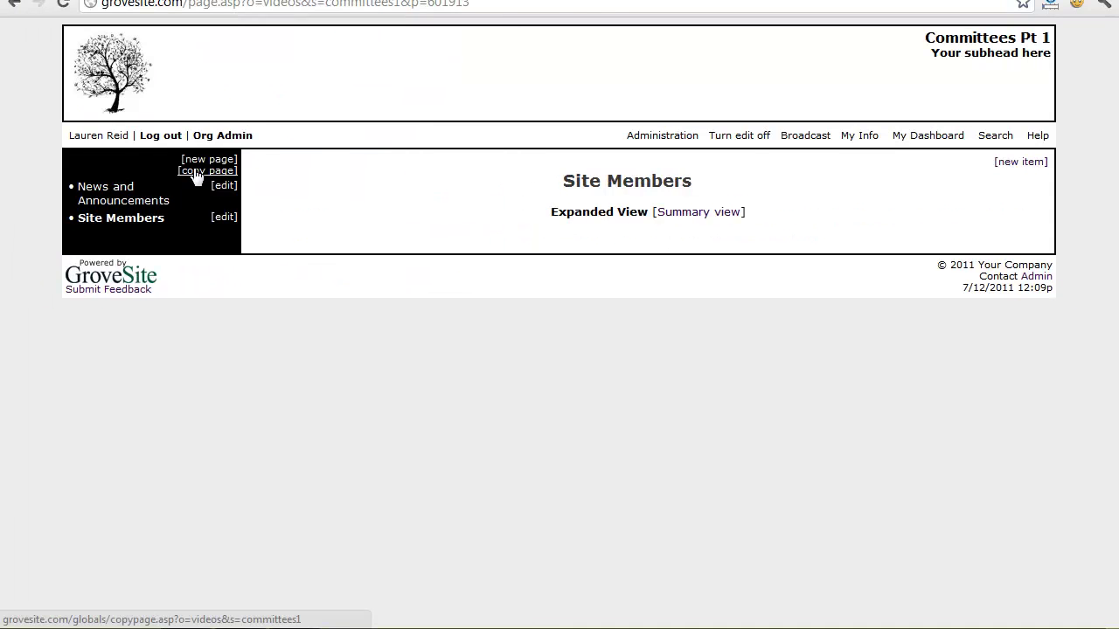
Step: Add a Calendar page with default security and place it below Site Members in the navigation
click(196, 161)
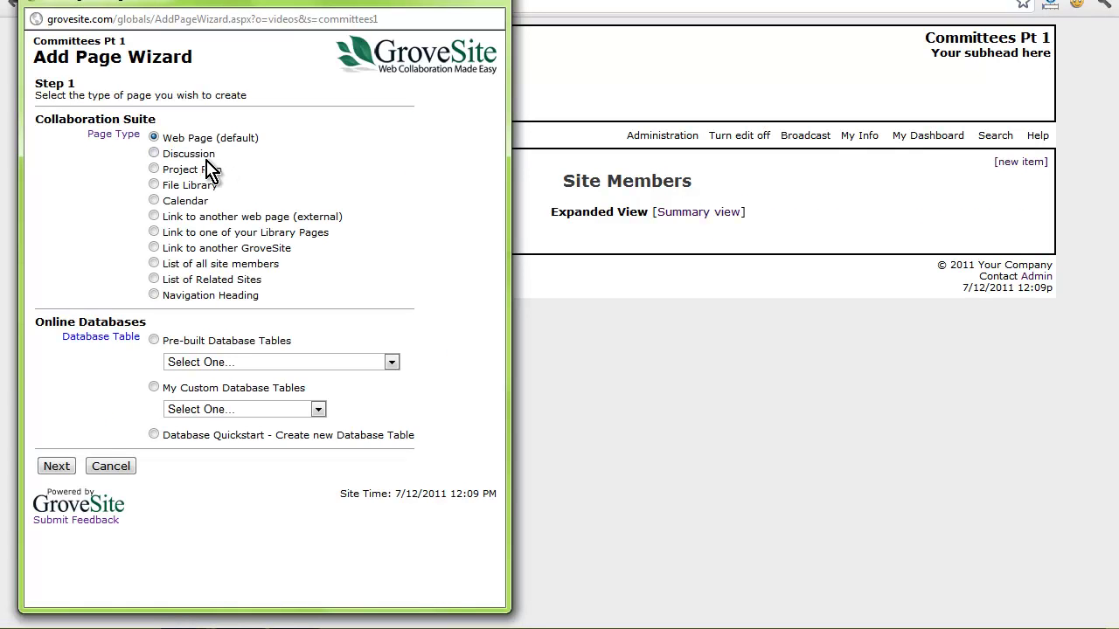
click(194, 203)
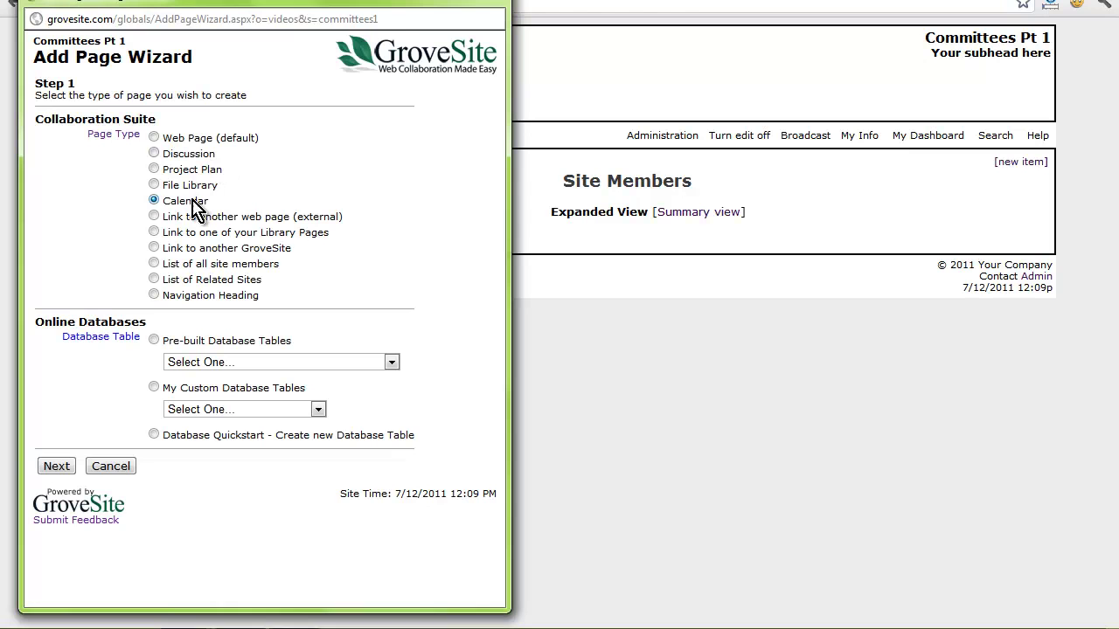
click(57, 466)
click(125, 432)
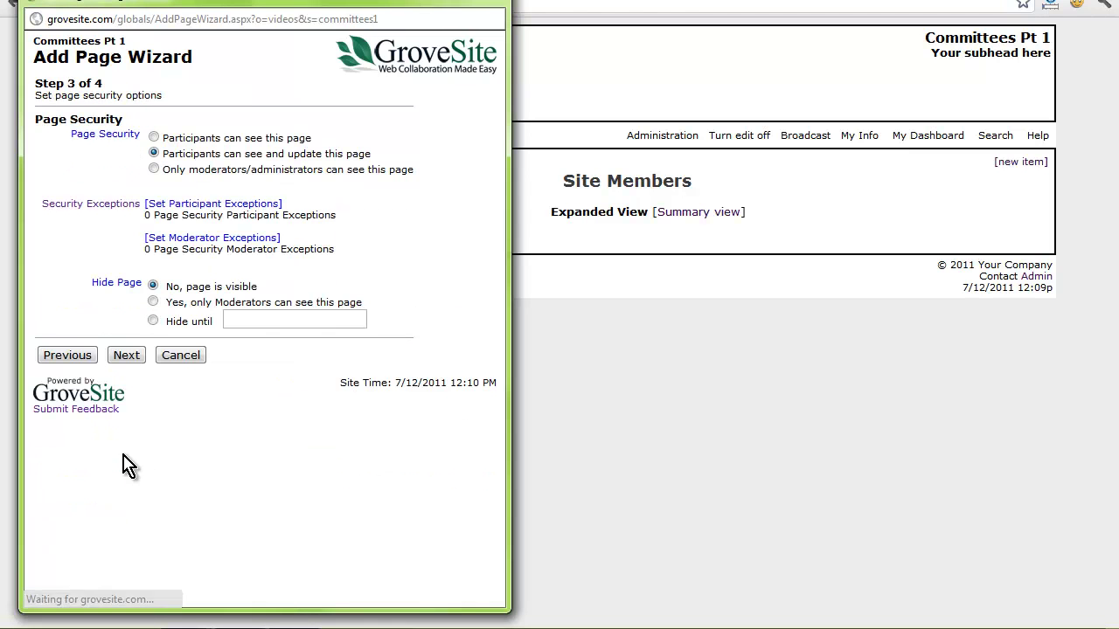
click(125, 356)
click(161, 163)
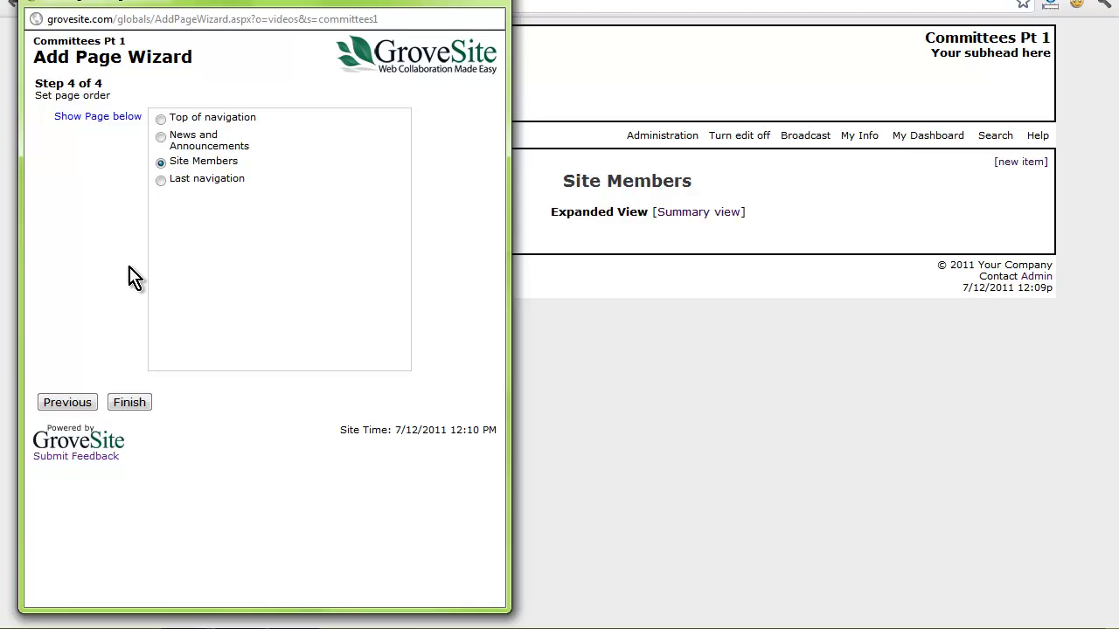
click(130, 404)
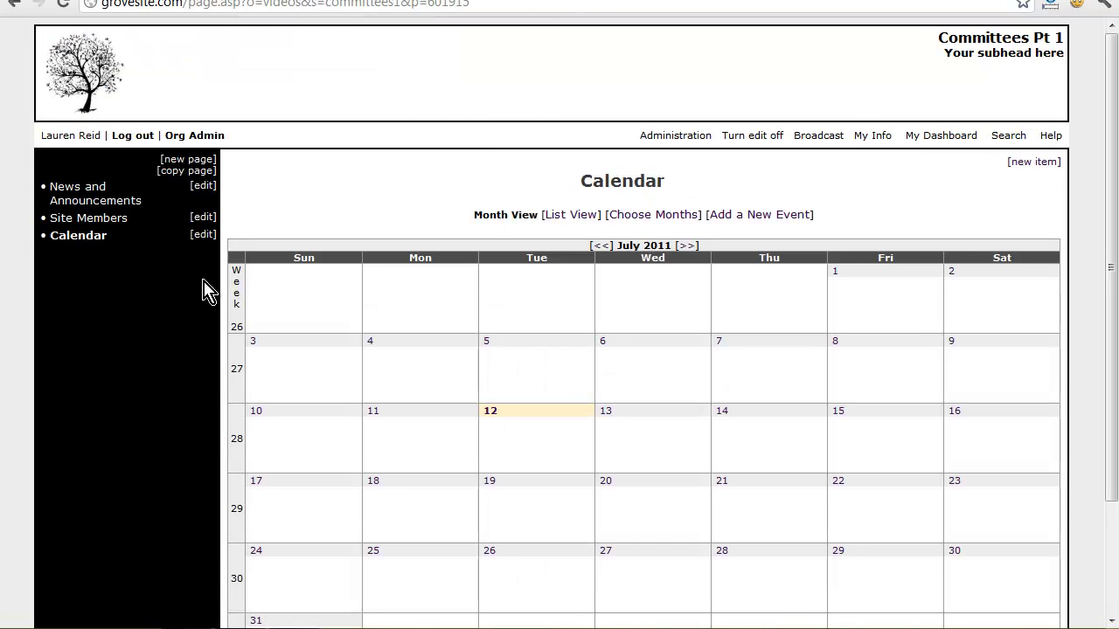
Step: Add a File Library page named "Agendas, Materials, and Minutes", sorted by most recent files first, at the end of the navigation
click(195, 161)
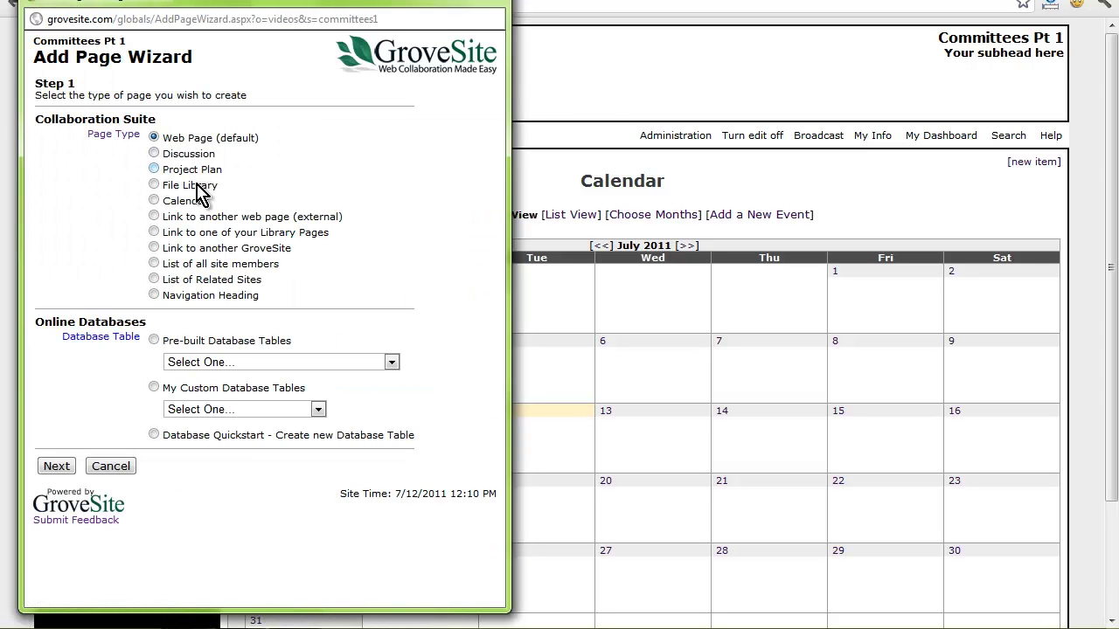
click(201, 185)
click(58, 468)
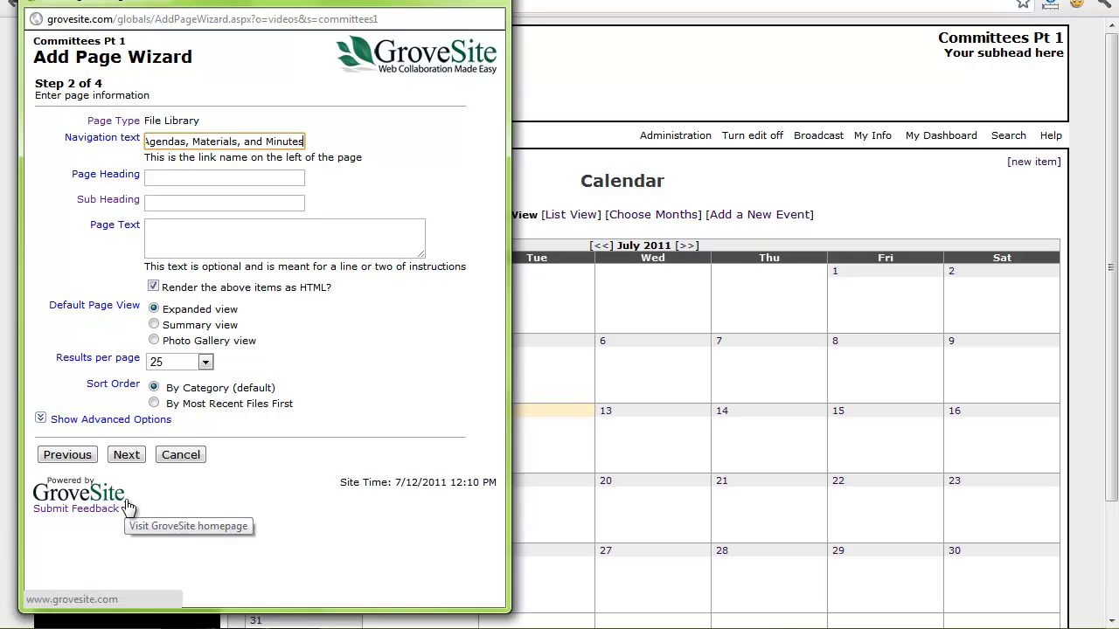
click(224, 419)
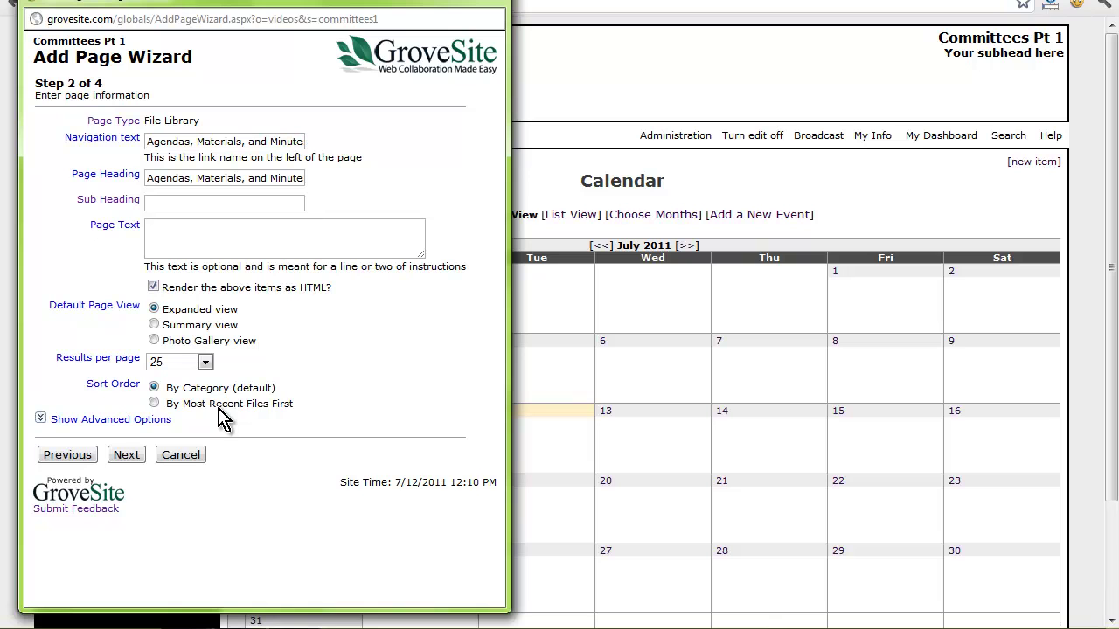
click(154, 404)
click(131, 462)
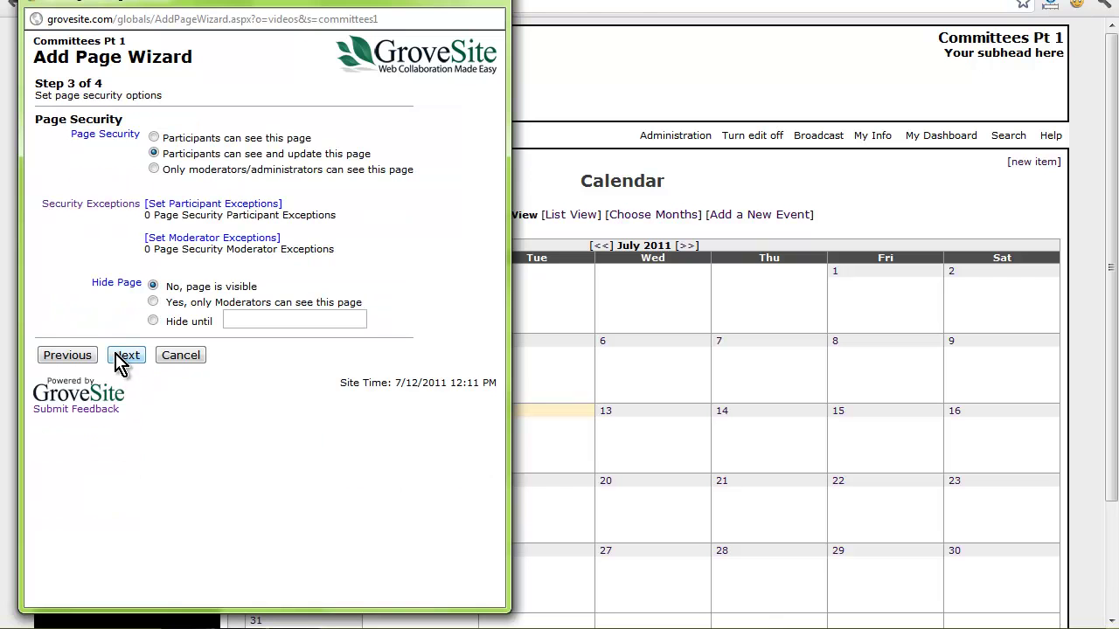
click(123, 362)
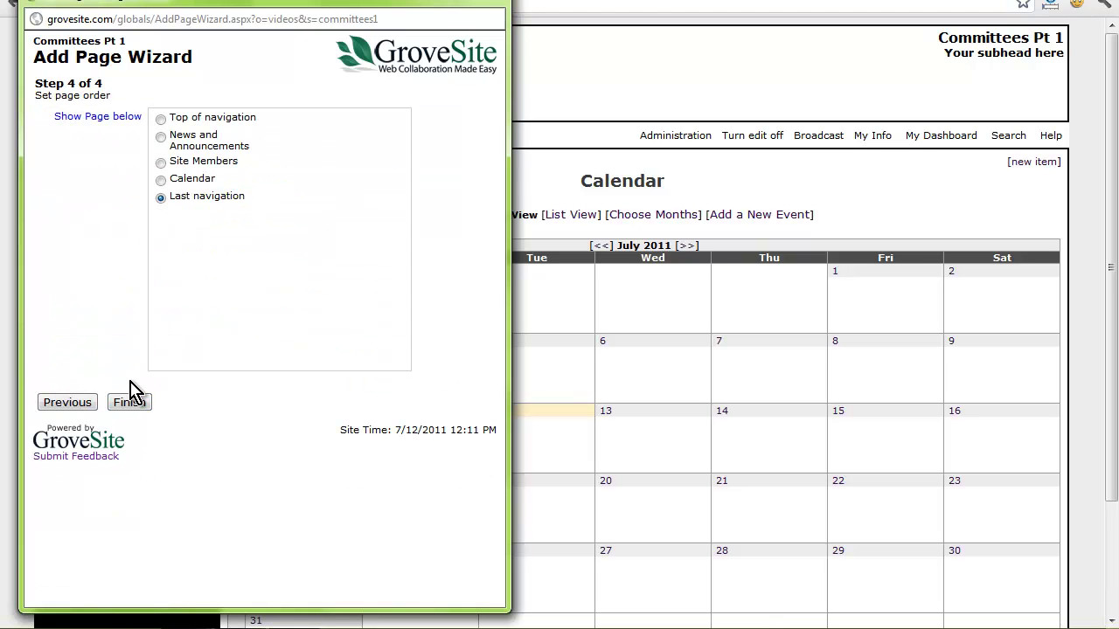
click(138, 403)
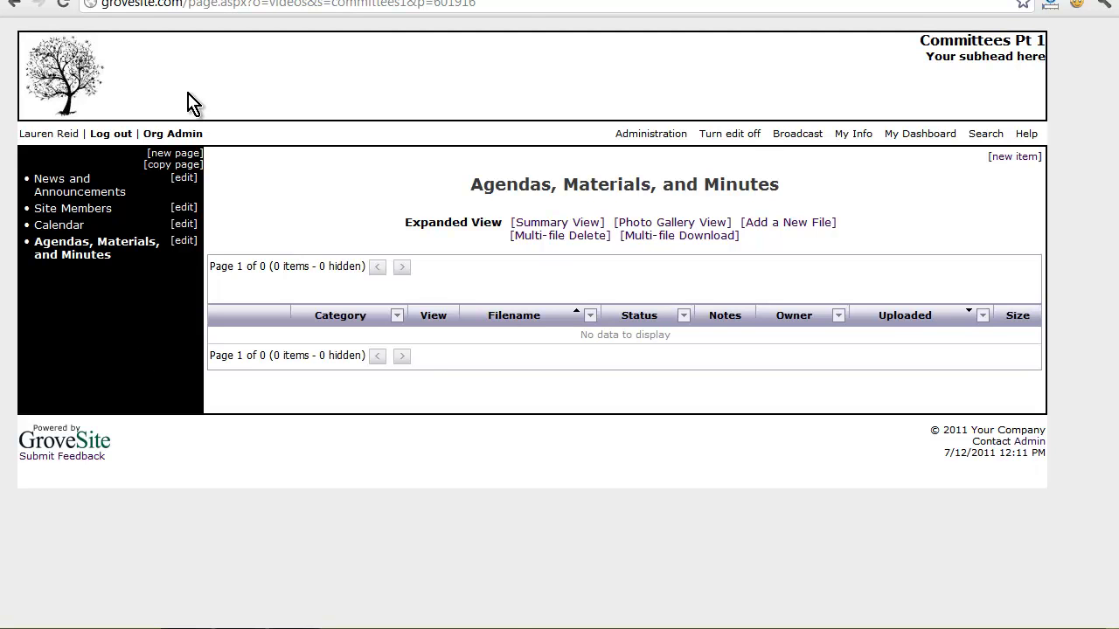
Step: Add a Navigation Heading named "Meetings" and place it below Calendar
click(176, 153)
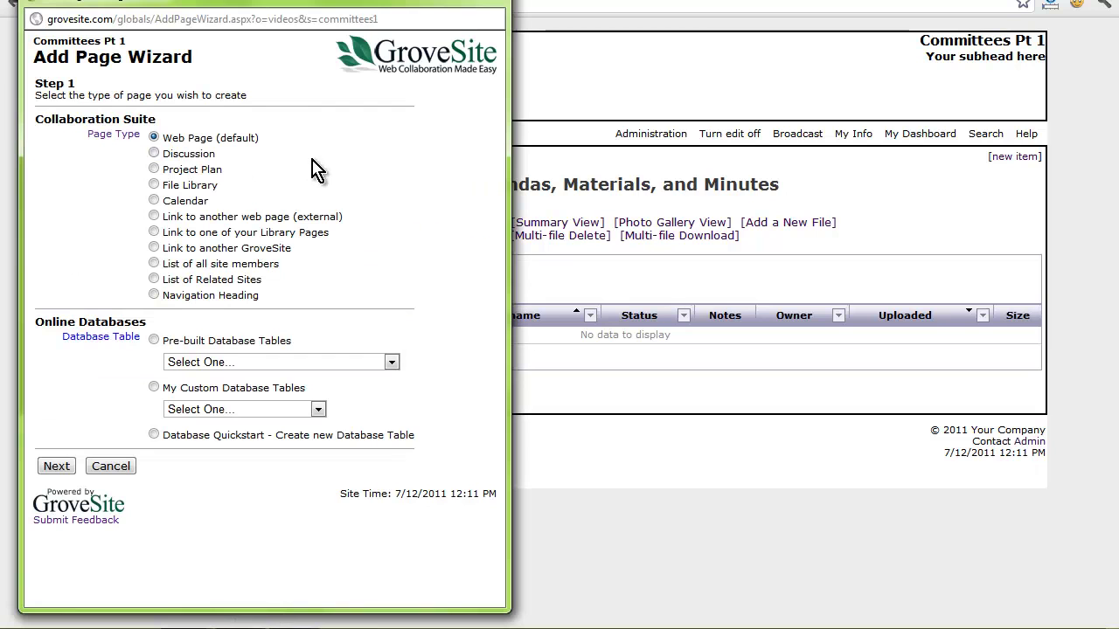
click(188, 297)
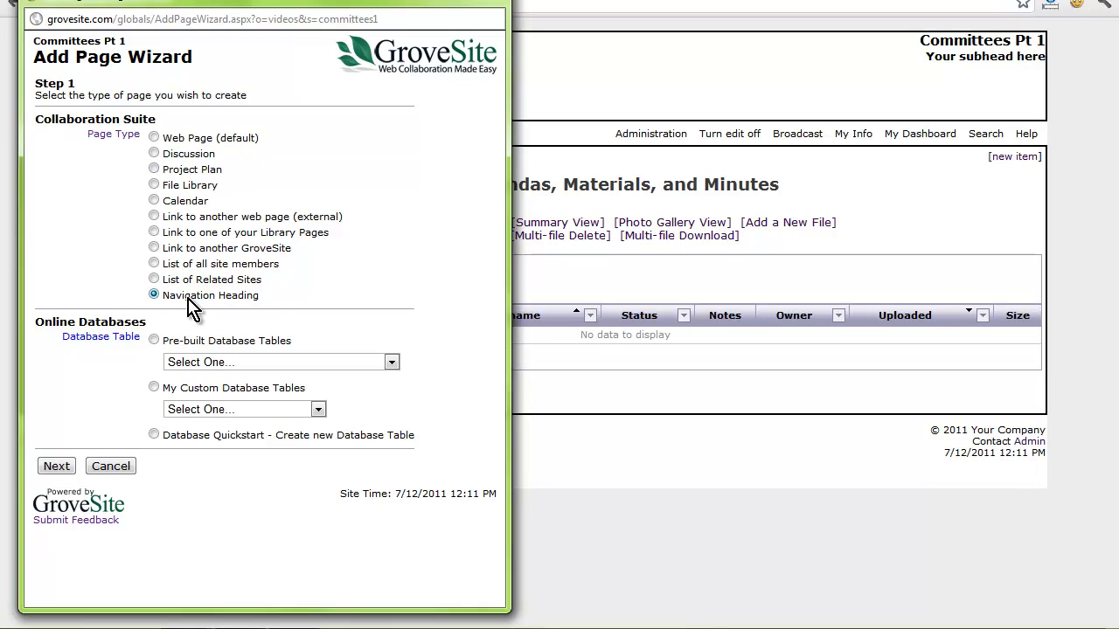
click(57, 467)
text(Meetings)
click(127, 208)
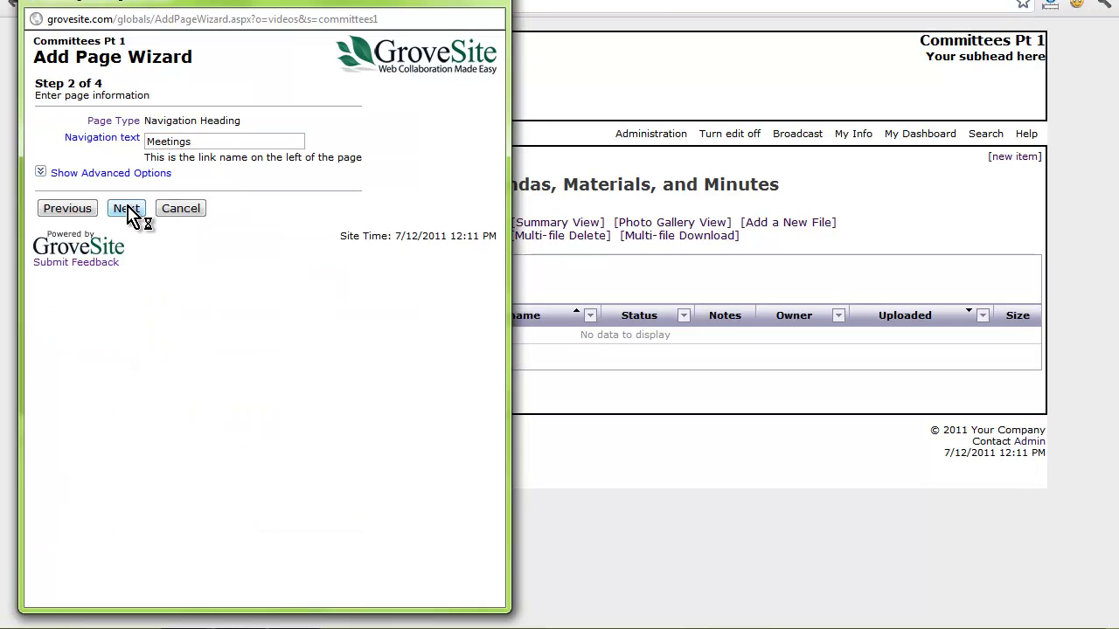
click(127, 356)
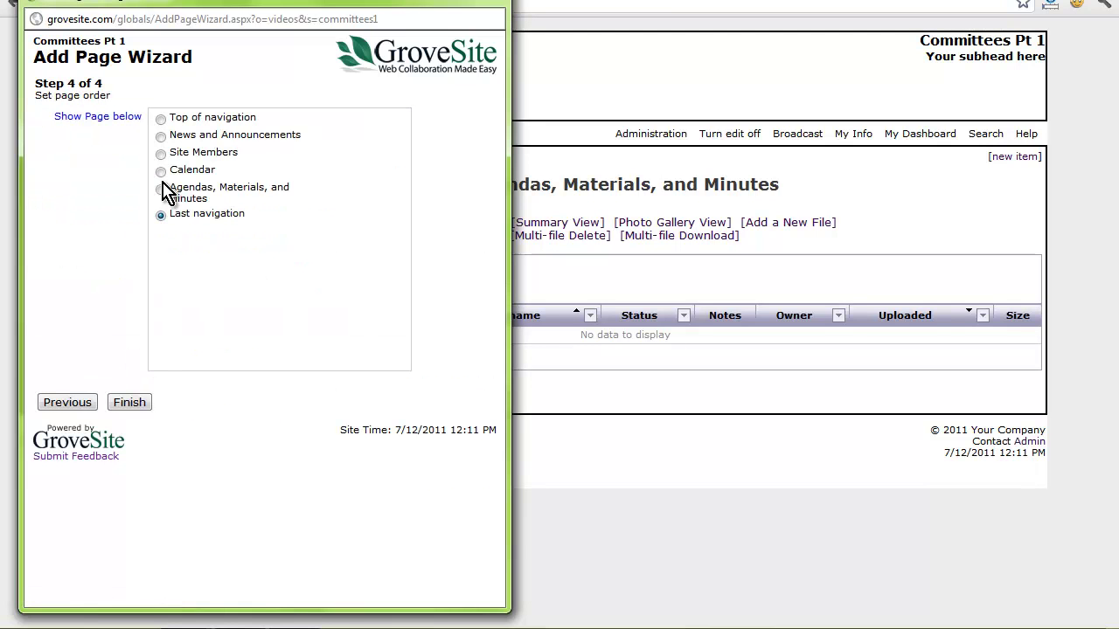
click(161, 171)
click(140, 404)
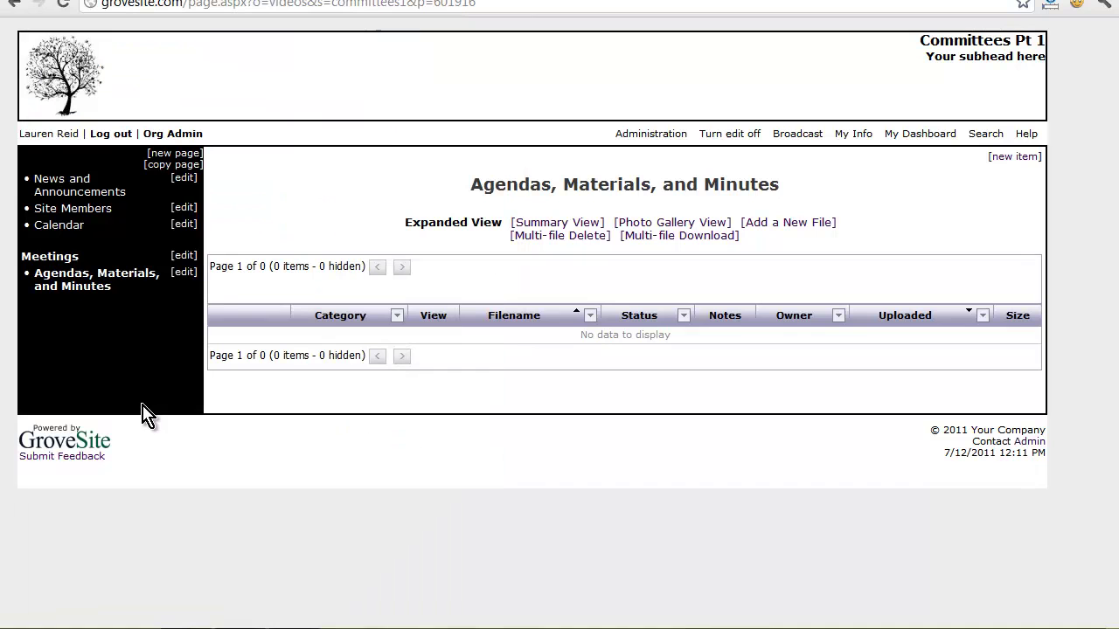
Step: Add a Navigation Heading named "Ongoing Activities" at the end of the navigation
click(173, 154)
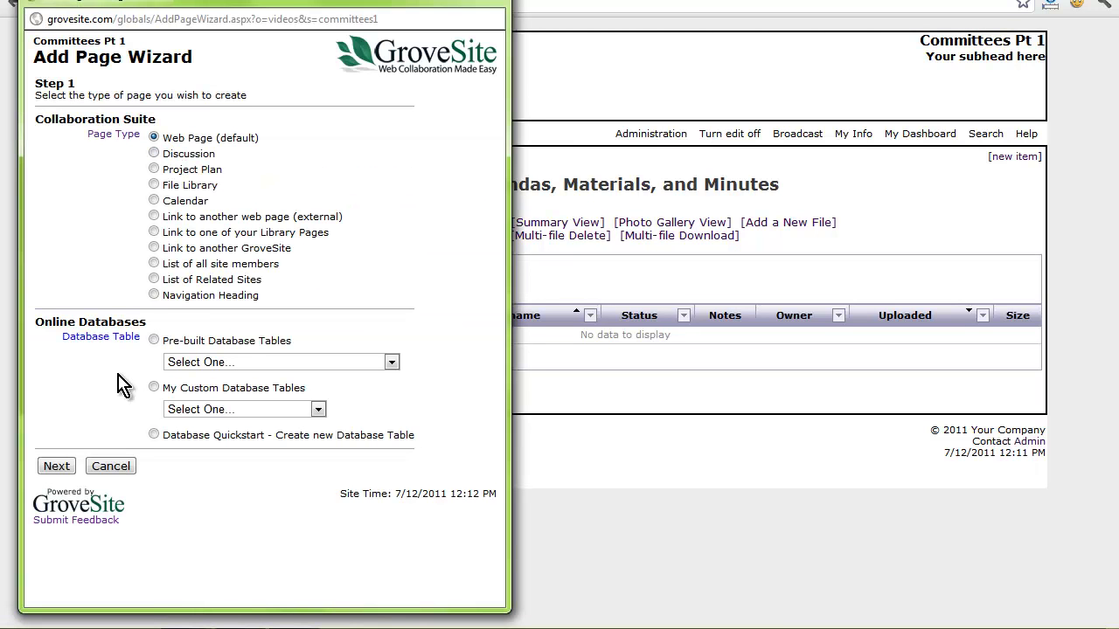
click(175, 296)
click(54, 466)
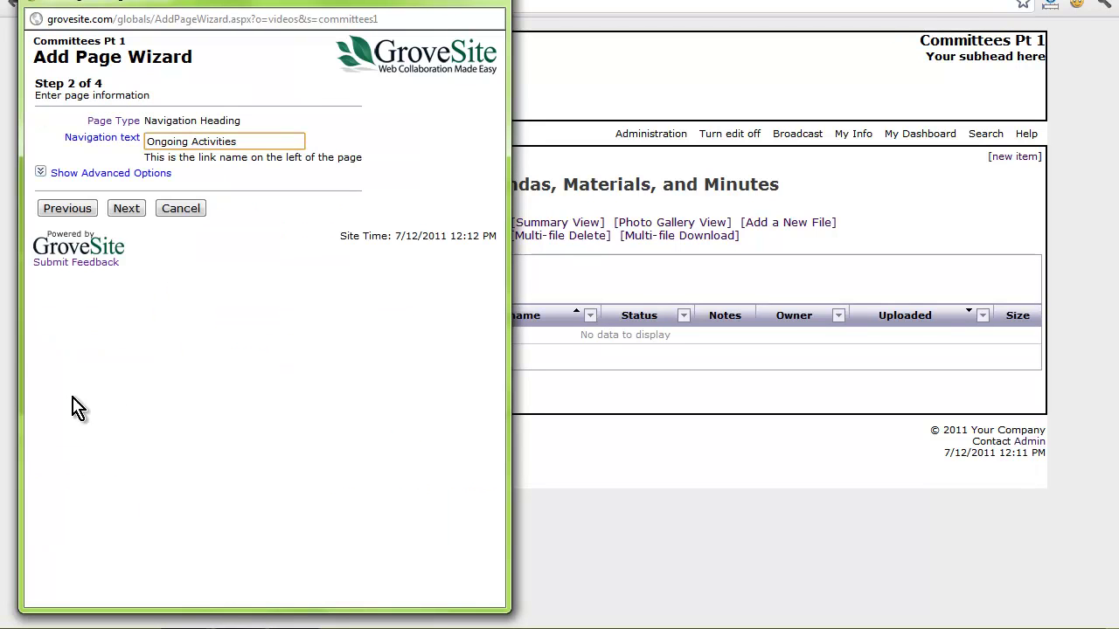
click(127, 208)
click(131, 355)
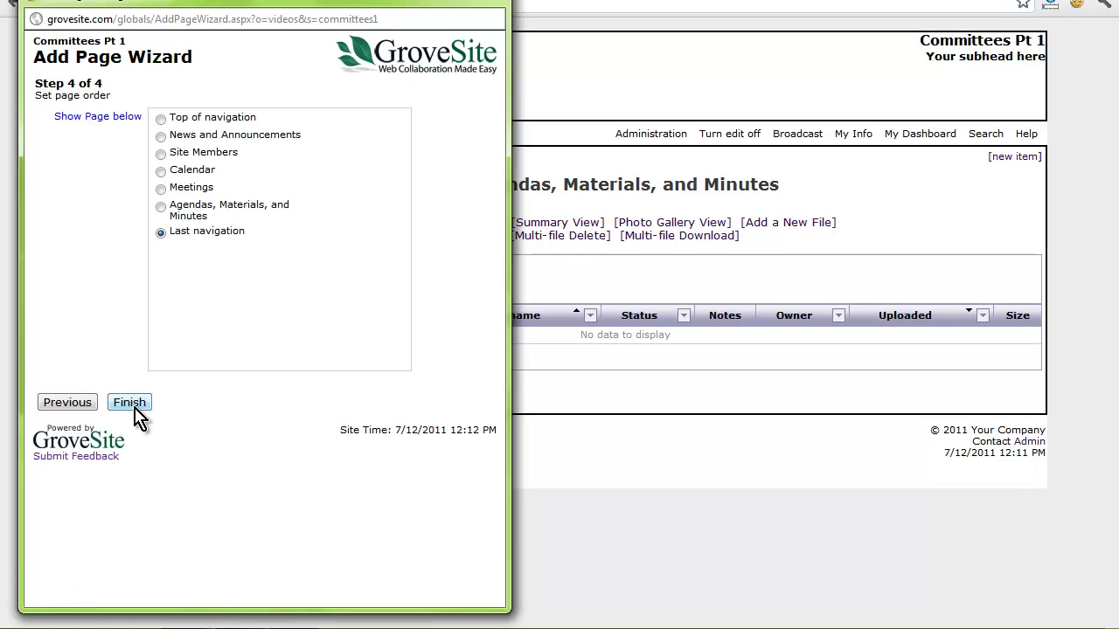
click(131, 405)
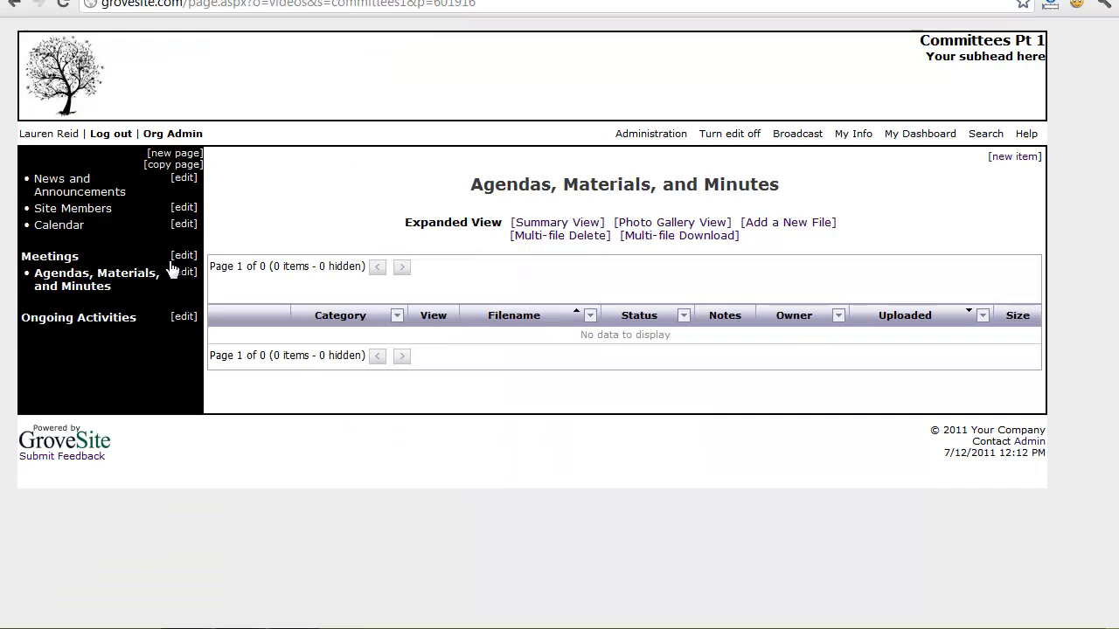
Step: Add a Project Plan page named "Action Items" with default security at the end of the navigation
click(176, 153)
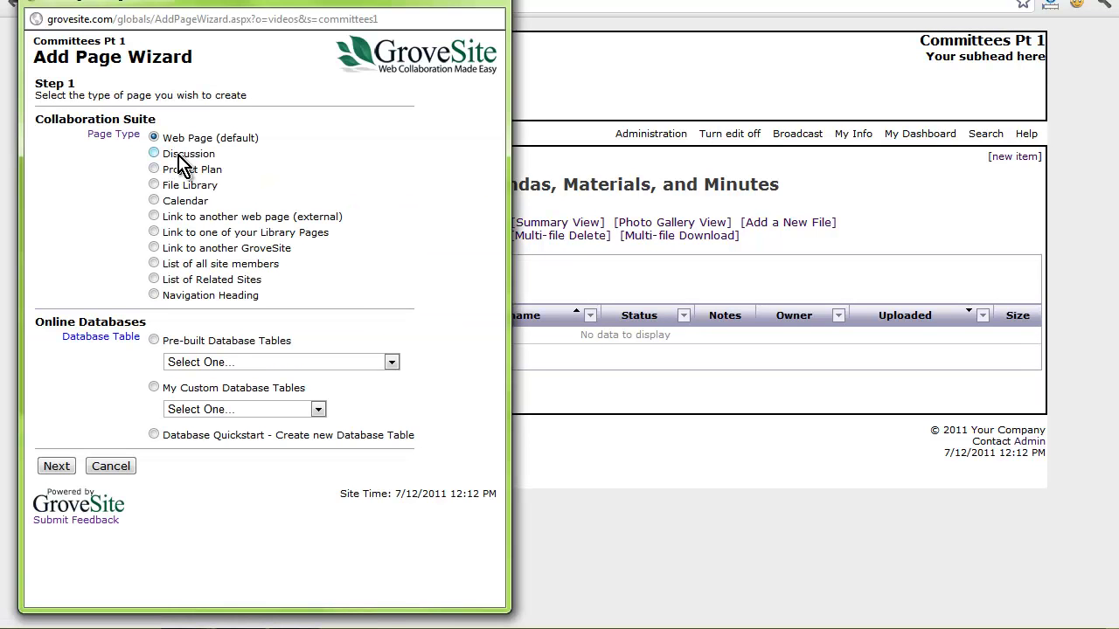
click(187, 170)
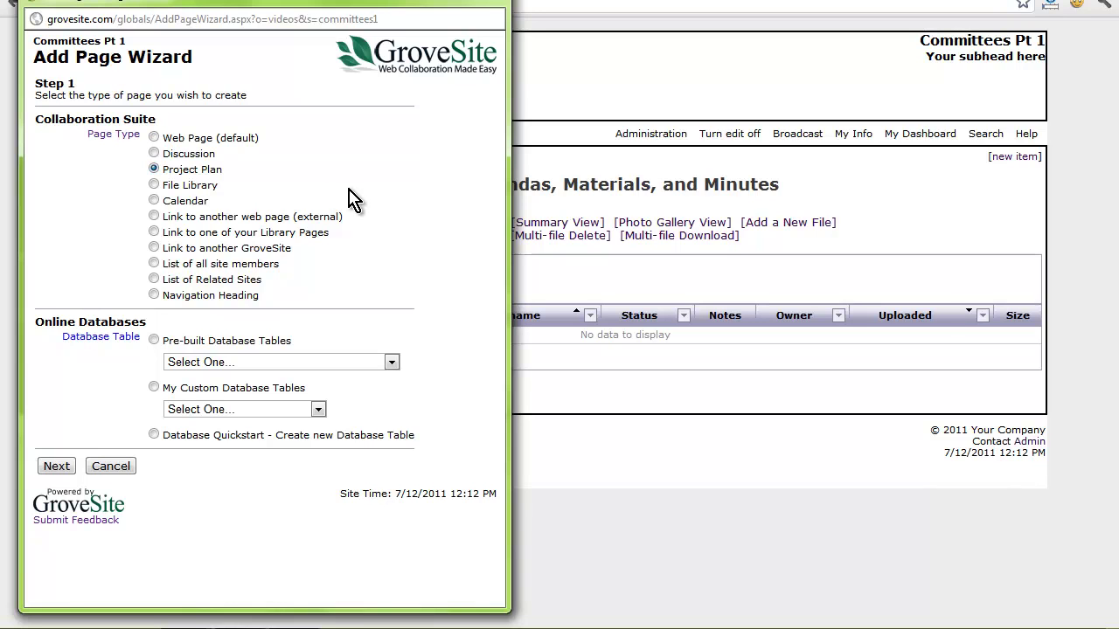
click(55, 467)
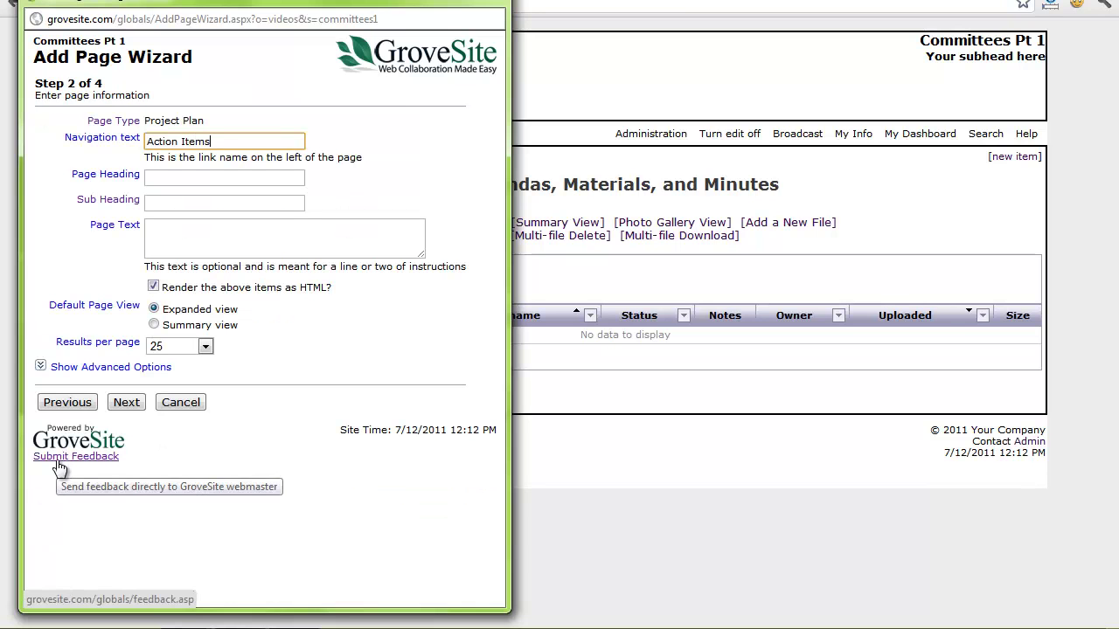
click(126, 404)
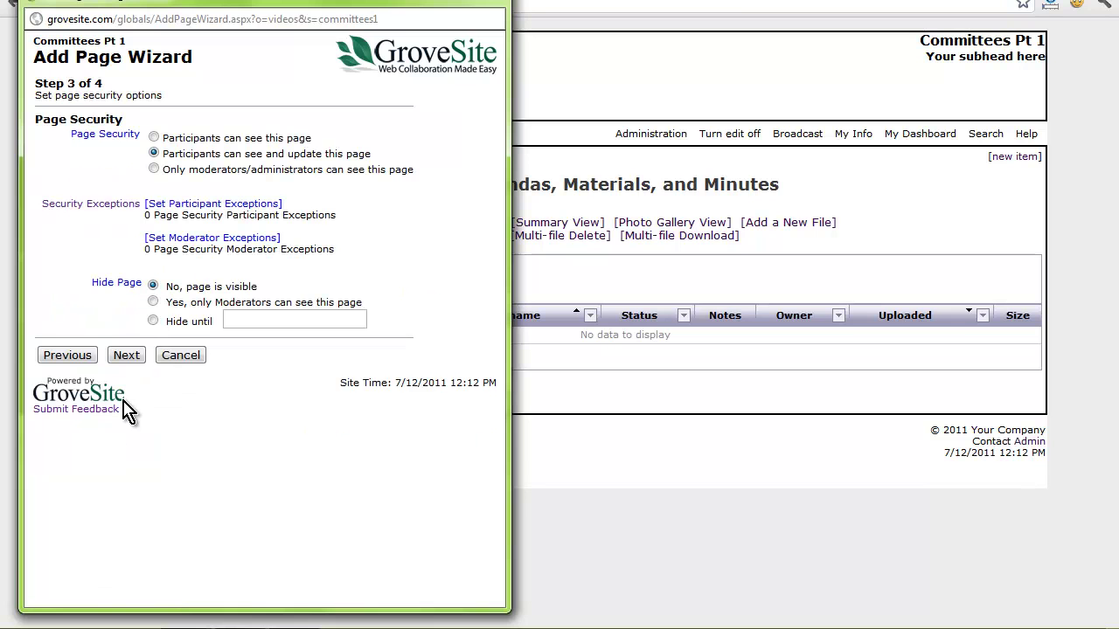
click(129, 359)
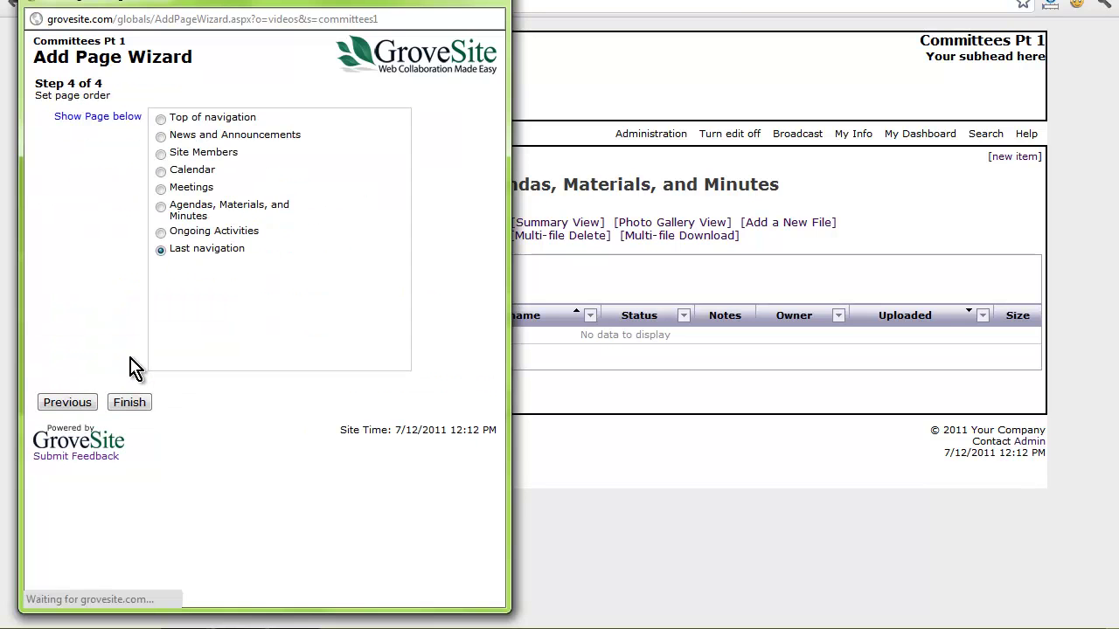
click(129, 402)
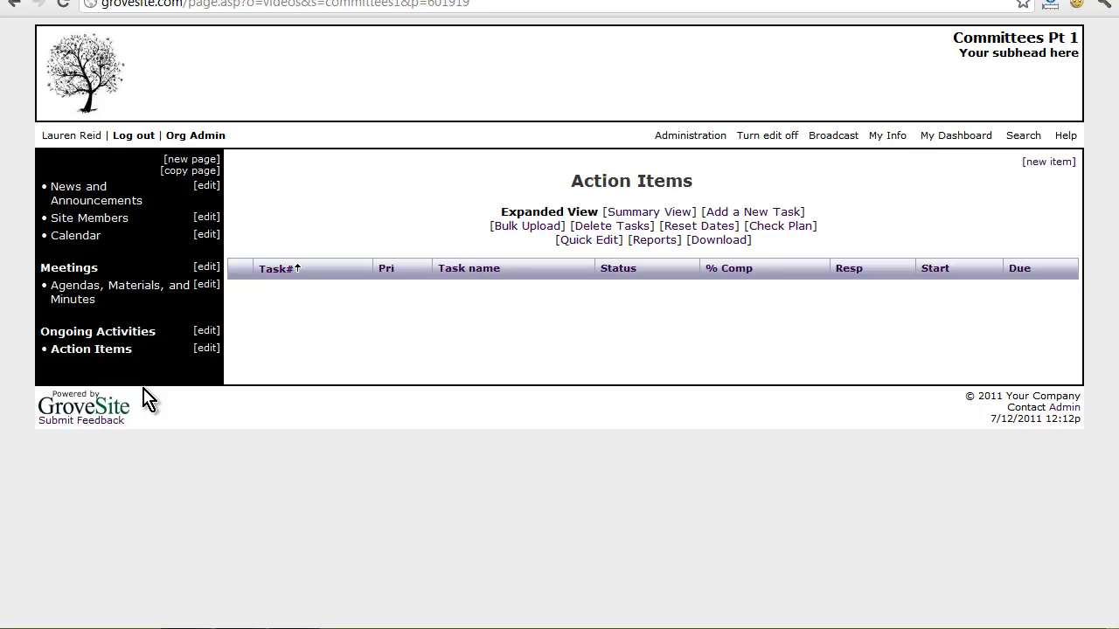
Step: Add a Project Plan page named "Annual Conference Tasks" with default security at the end of the navigation
click(189, 160)
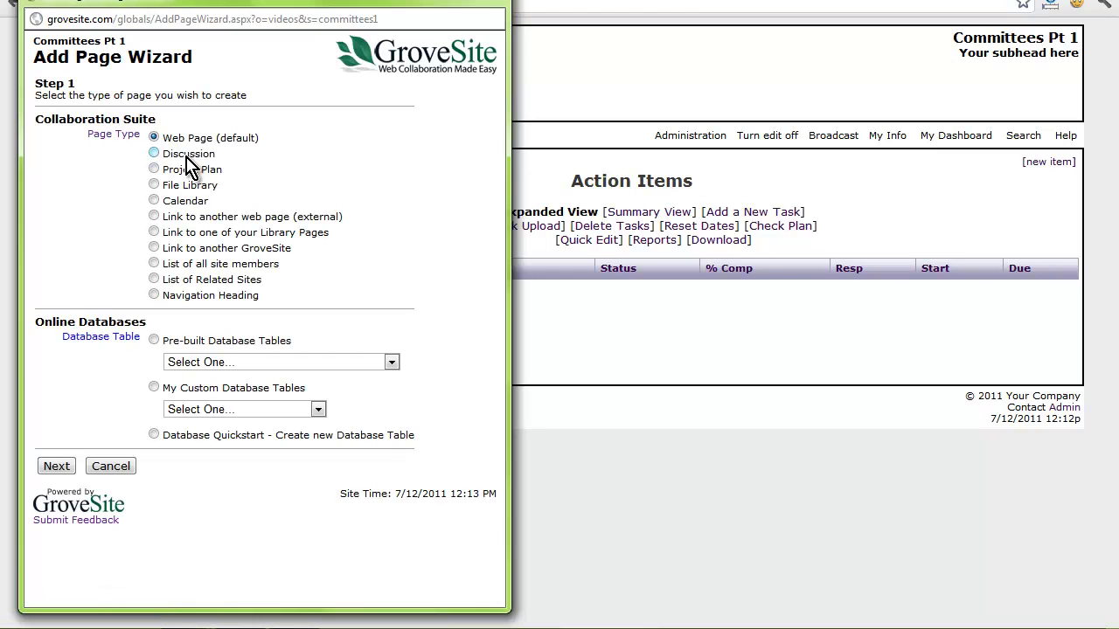
click(191, 169)
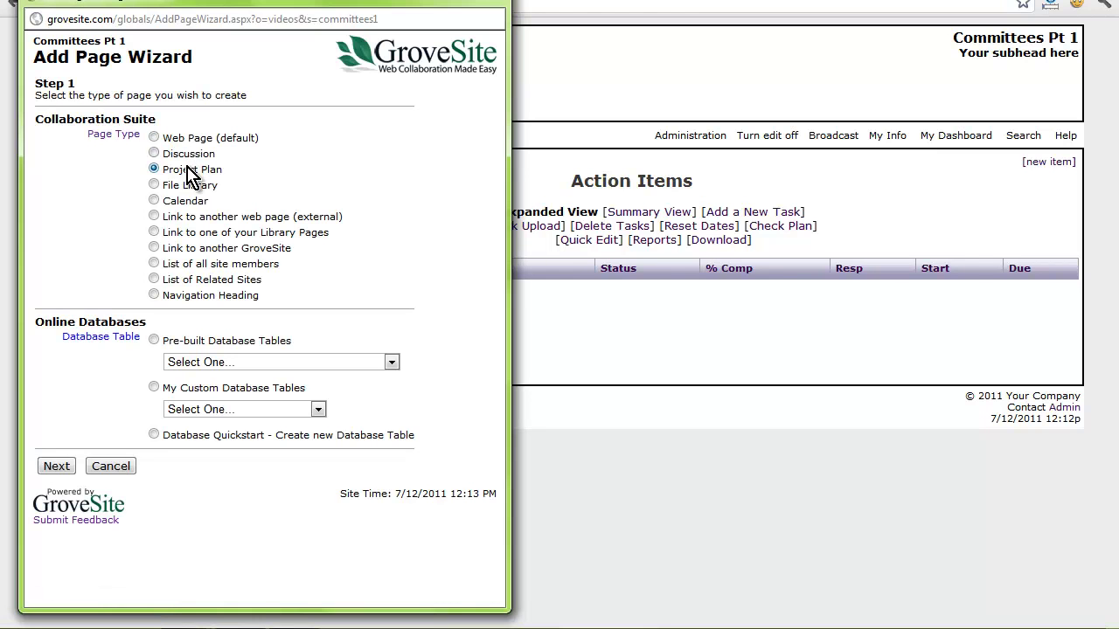
click(57, 466)
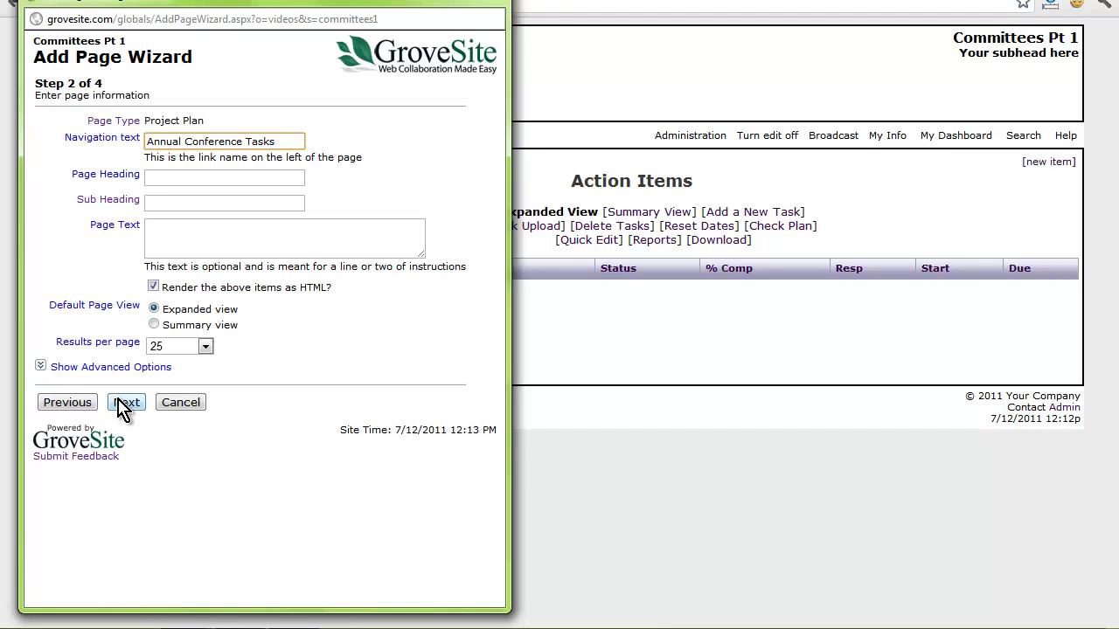
click(126, 403)
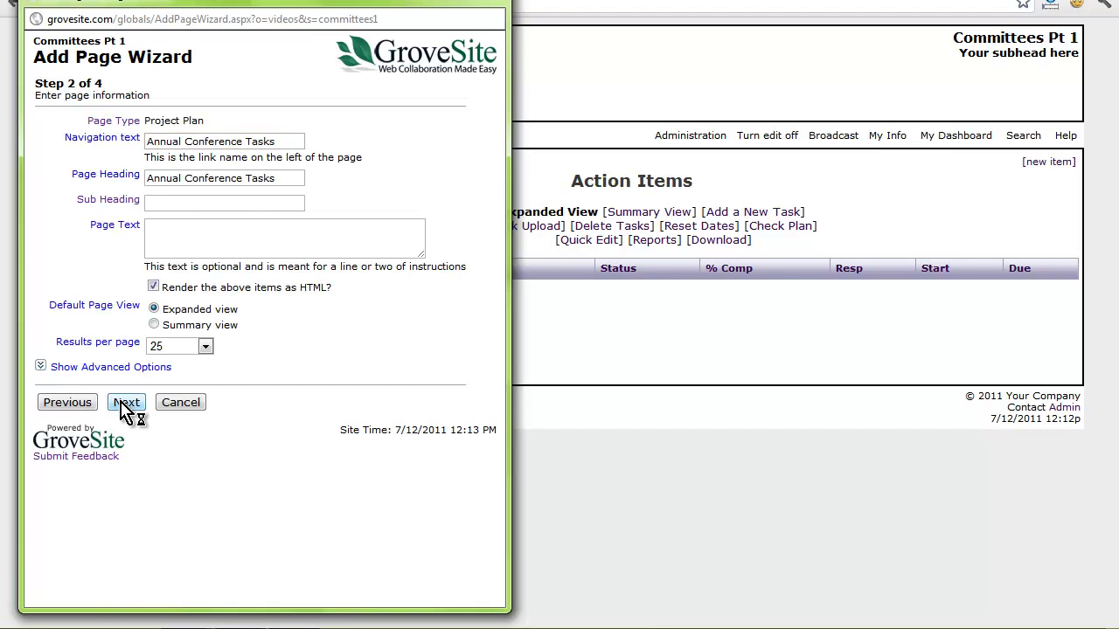
click(126, 355)
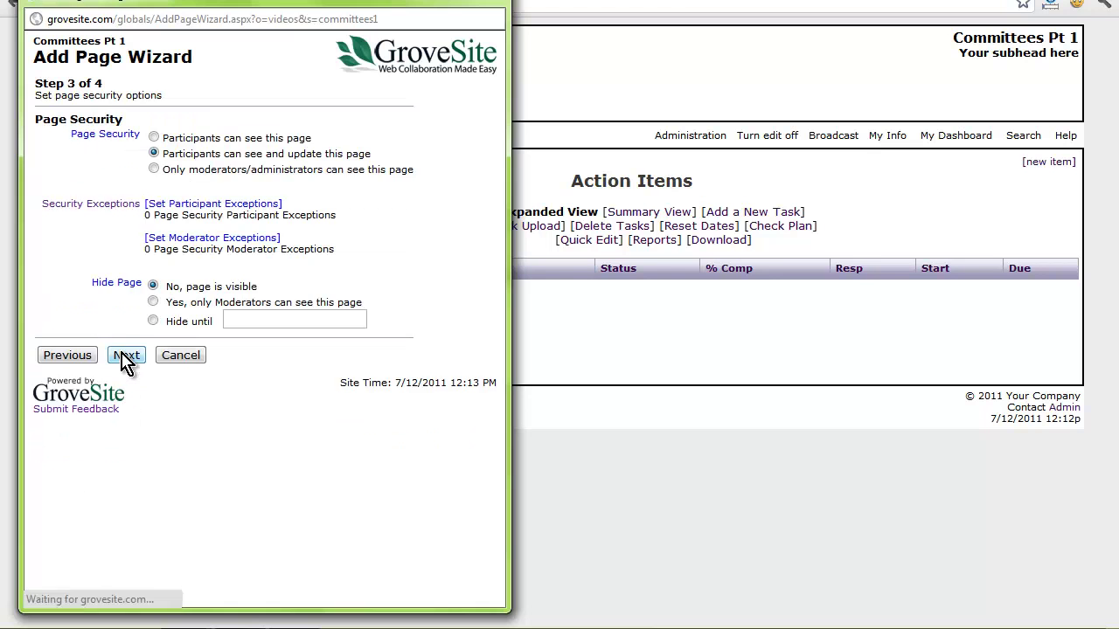
click(137, 408)
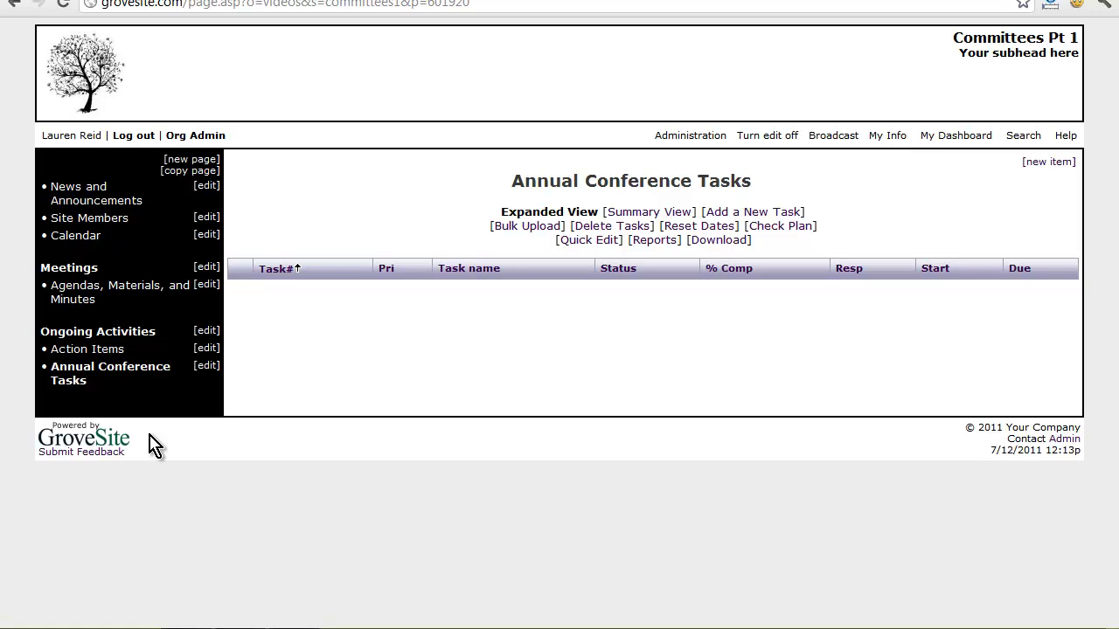
Step: Add a page named "Important Contacts" from the pre-built Easy Contact Management database table and place it below Site Members in the navigation
click(196, 160)
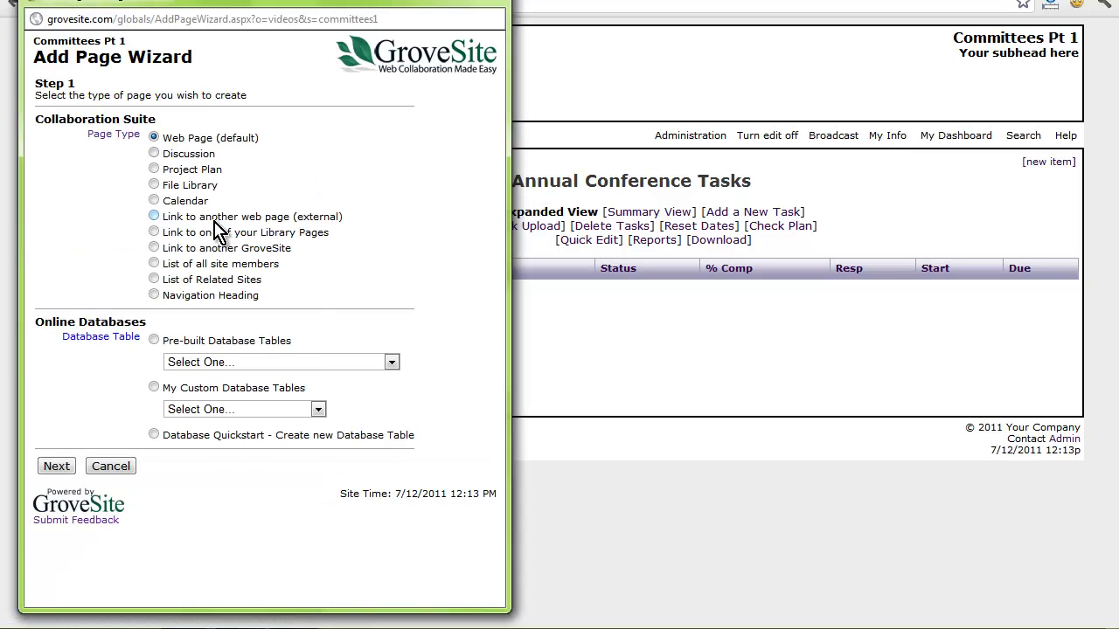
click(309, 363)
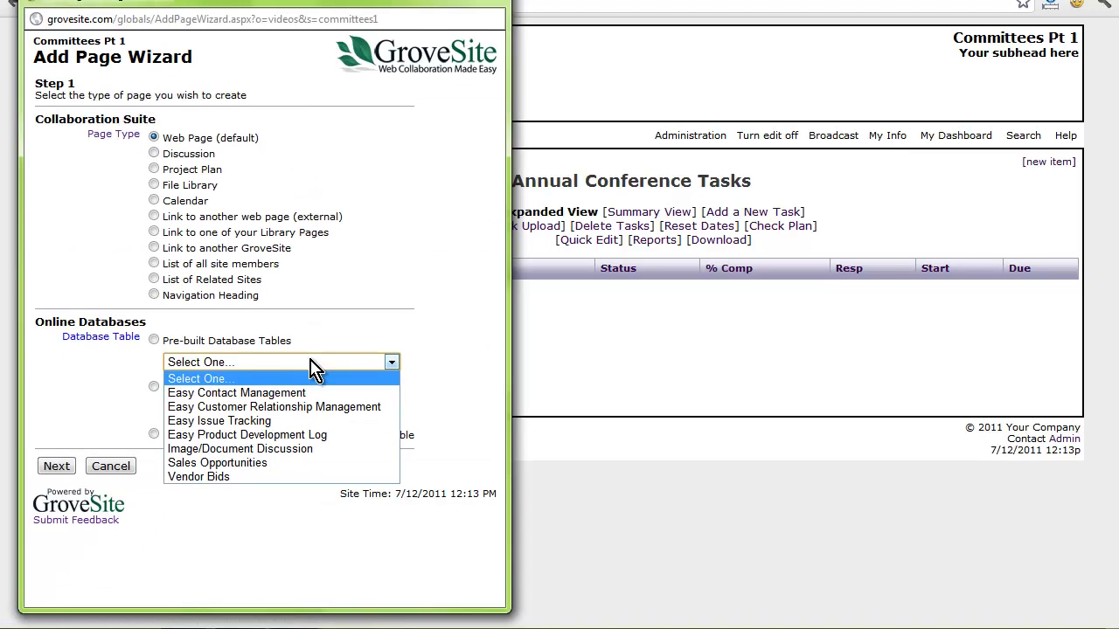
click(312, 395)
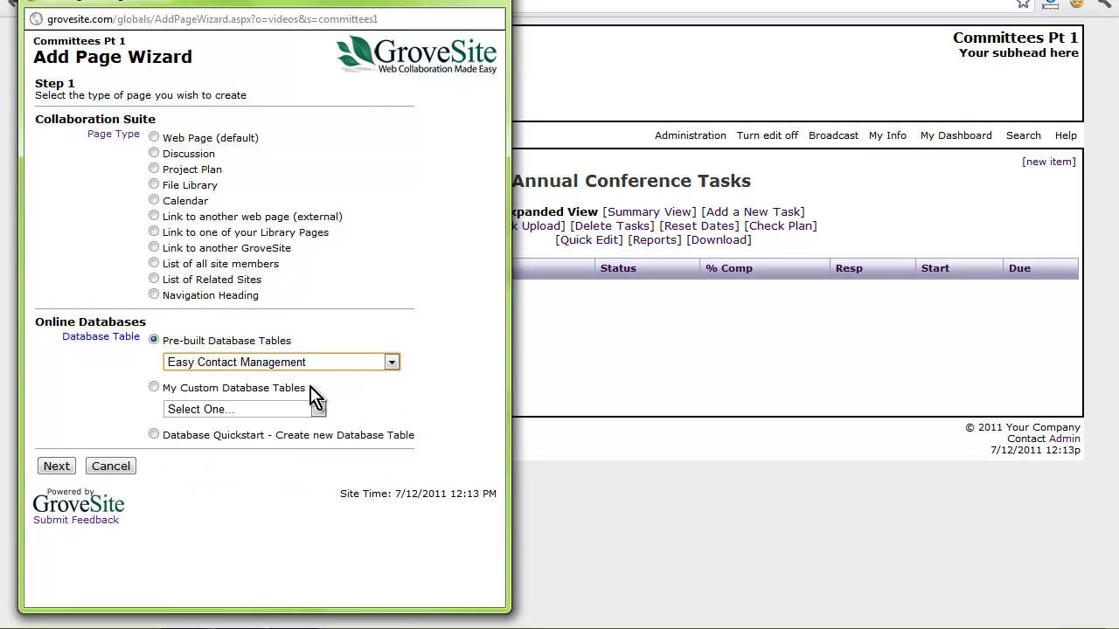
click(56, 466)
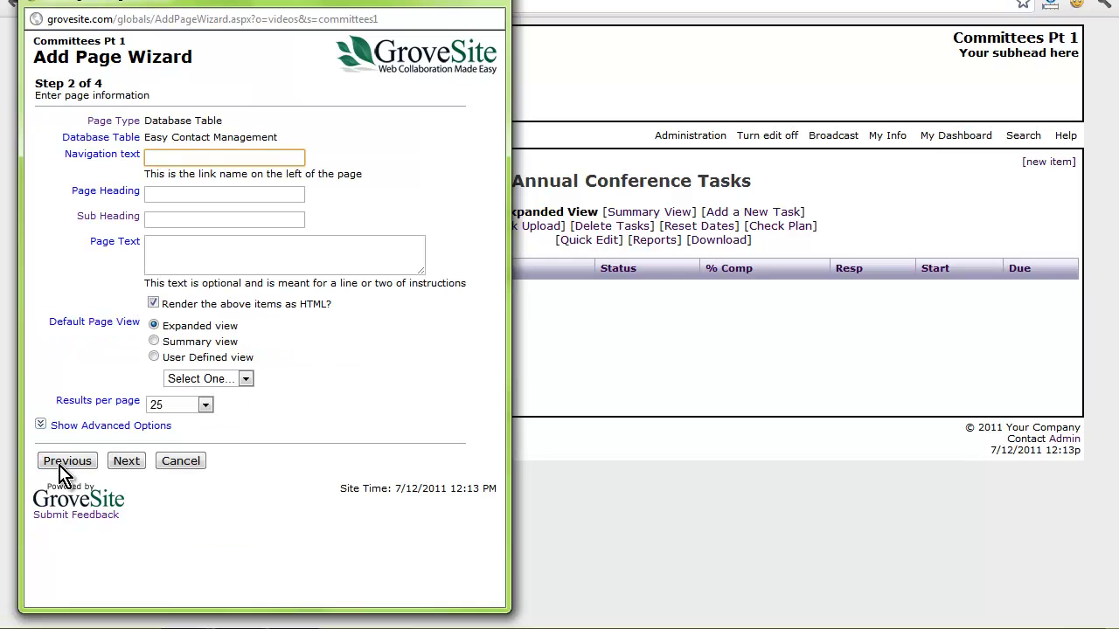
text(Important Contacts)
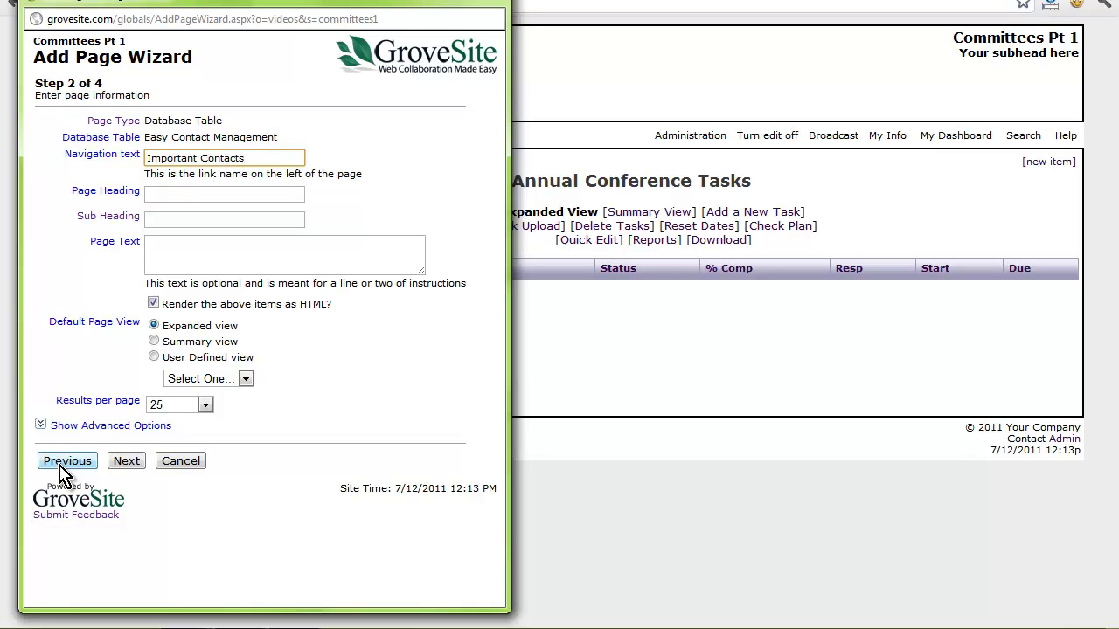
click(124, 463)
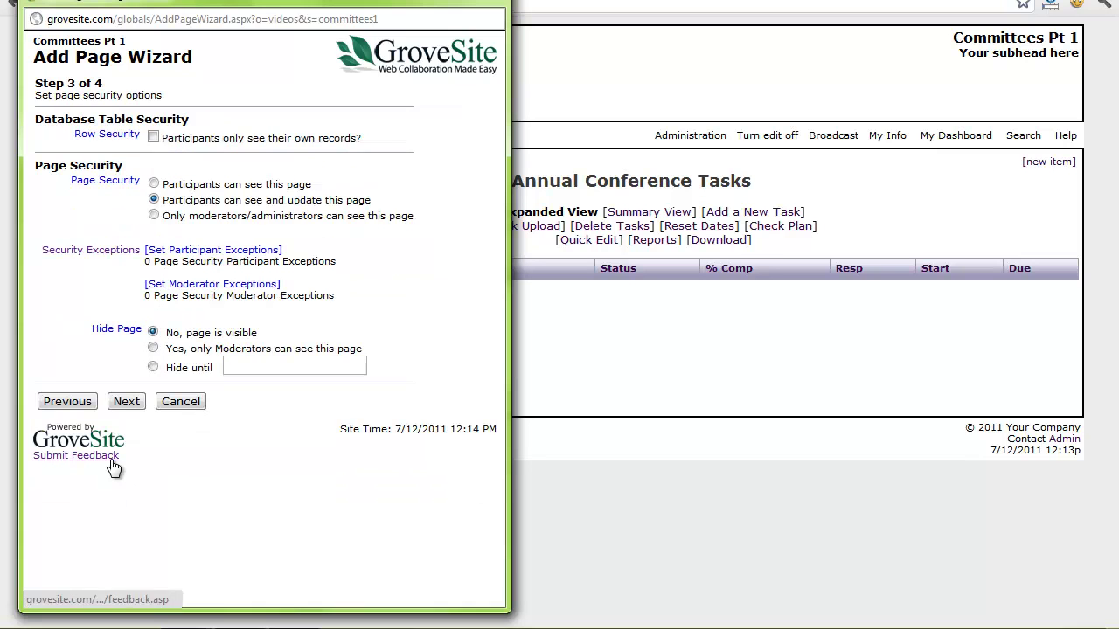
click(127, 403)
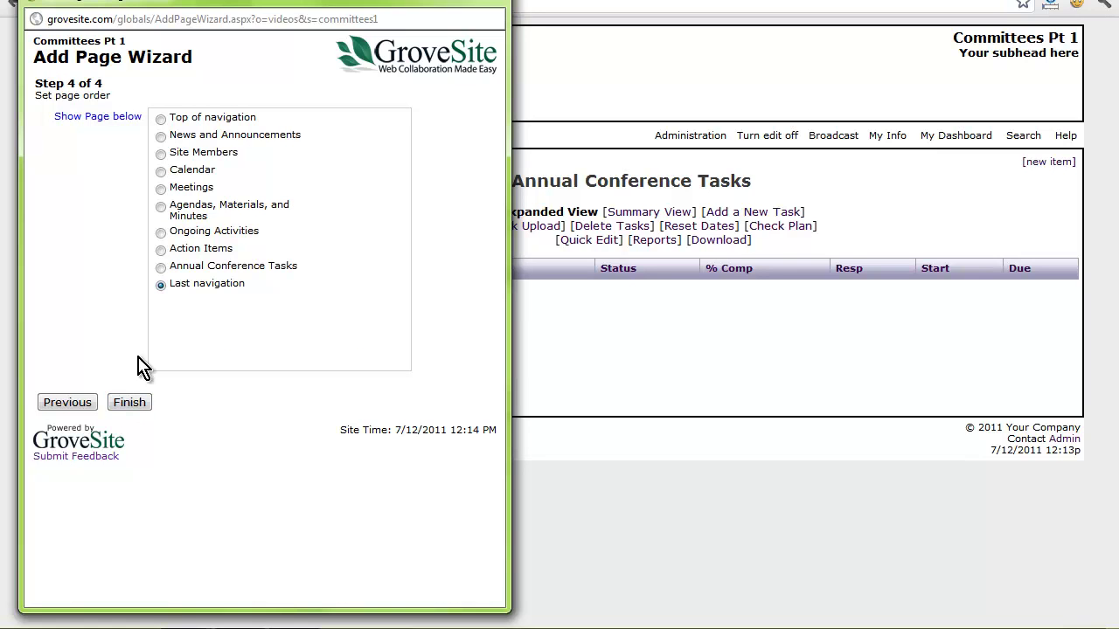
click(161, 155)
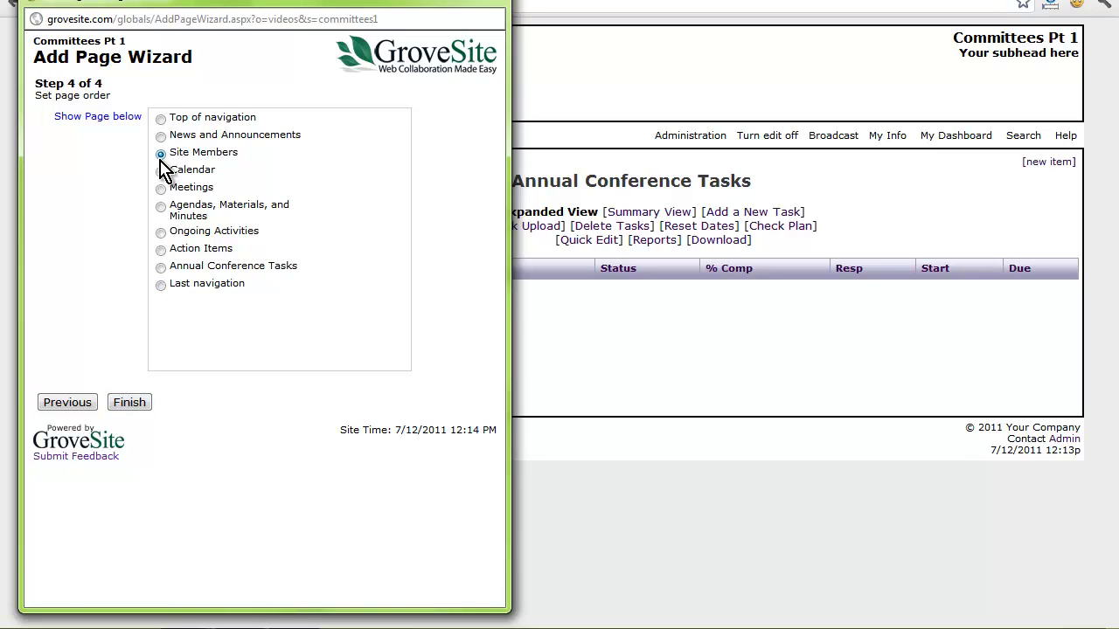
click(131, 405)
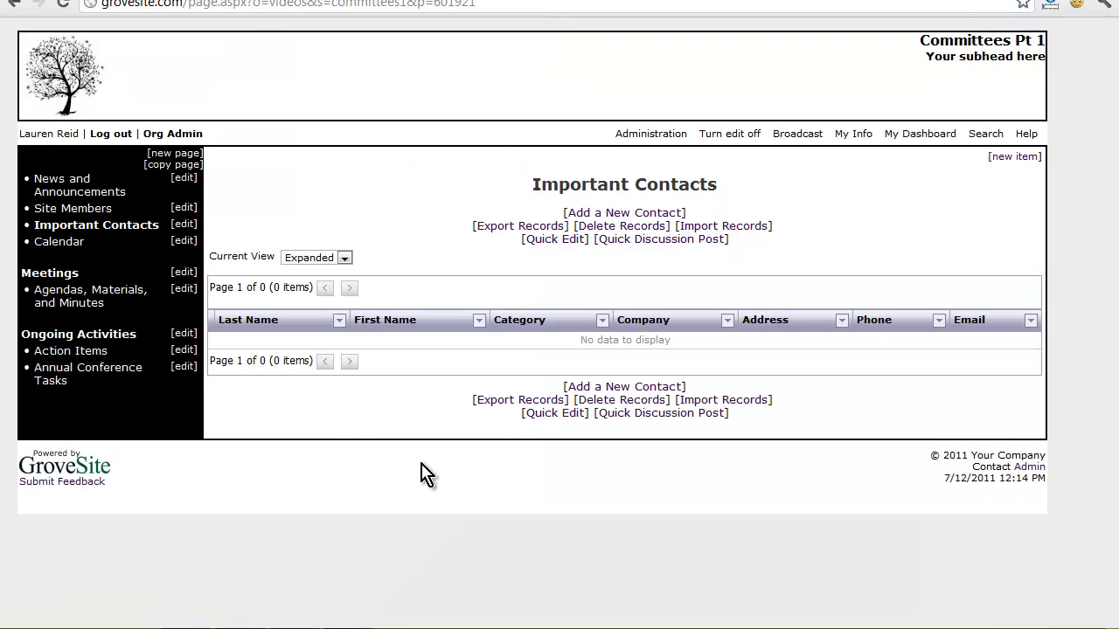